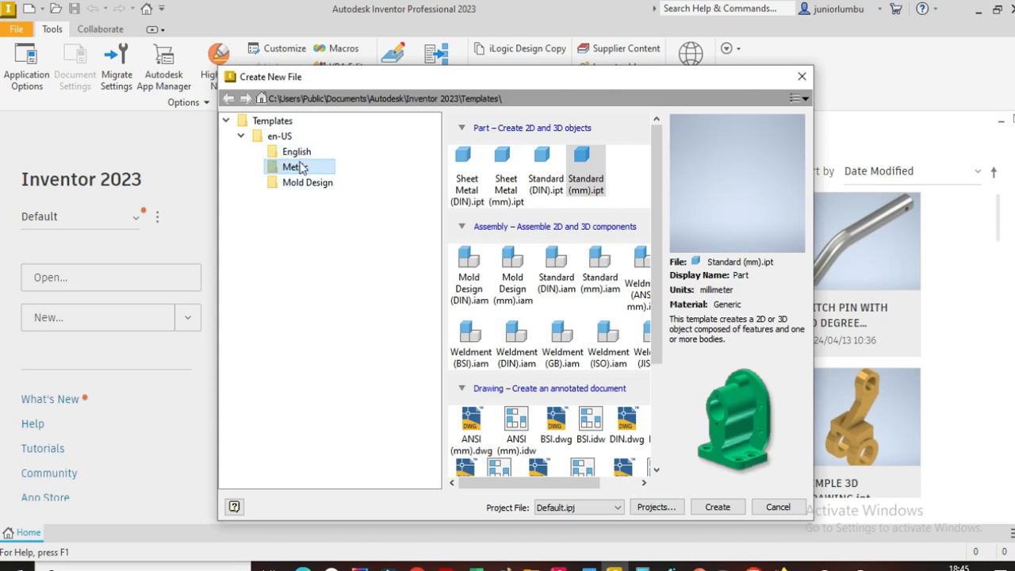
- Create a new part file from the metric Standard (mm).ipt template
{"action": "left_click", "coordinate": [294, 153]}
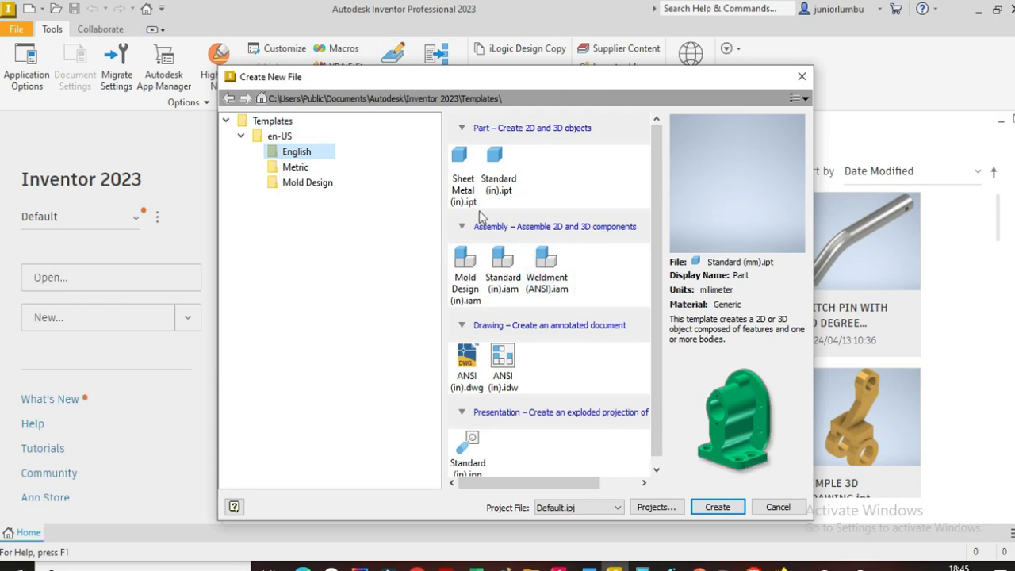
{"action": "left_click", "coordinate": [298, 168]}
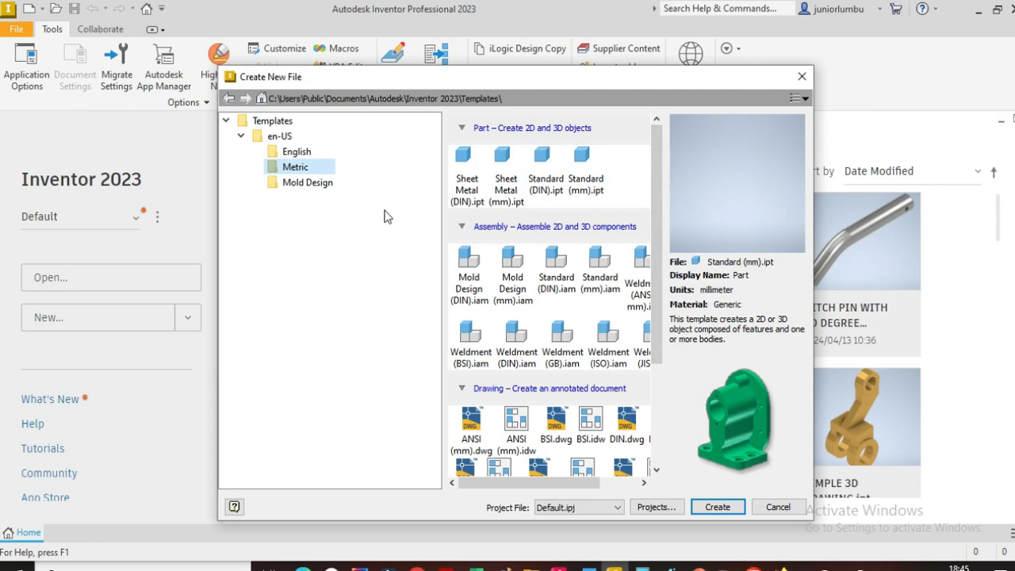
{"action": "left_click", "coordinate": [595, 170]}
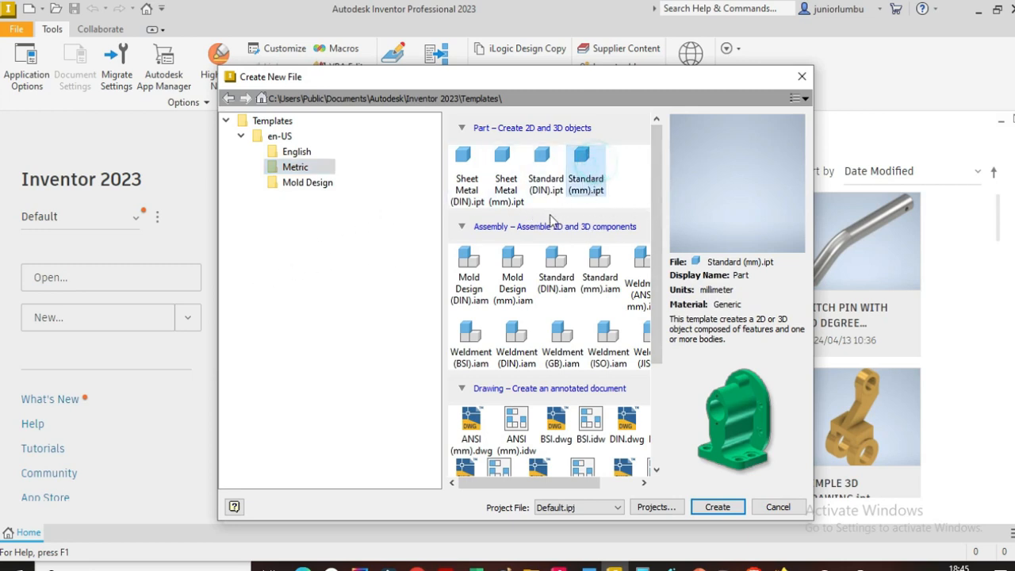
{"action": "left_click", "coordinate": [718, 507]}
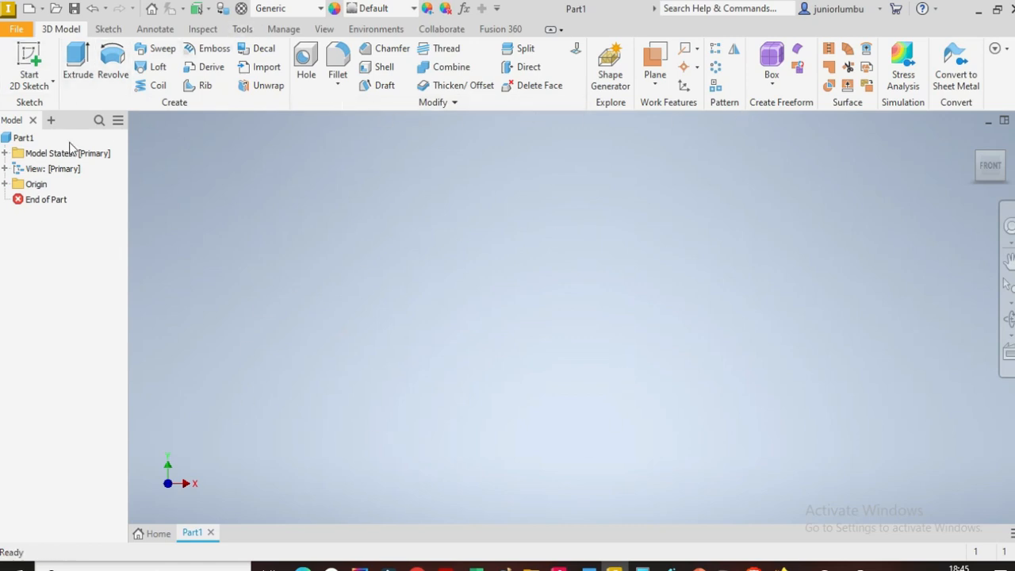
- Start a 2D sketch on the YZ origin plane with the Line tool
{"action": "left_click", "coordinate": [109, 31]}
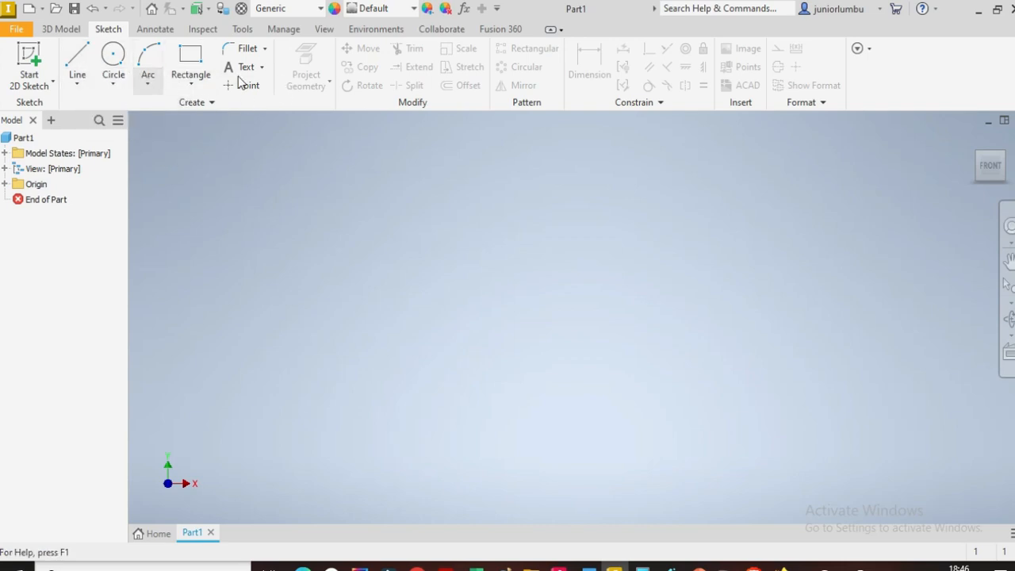
{"action": "left_click", "coordinate": [80, 60]}
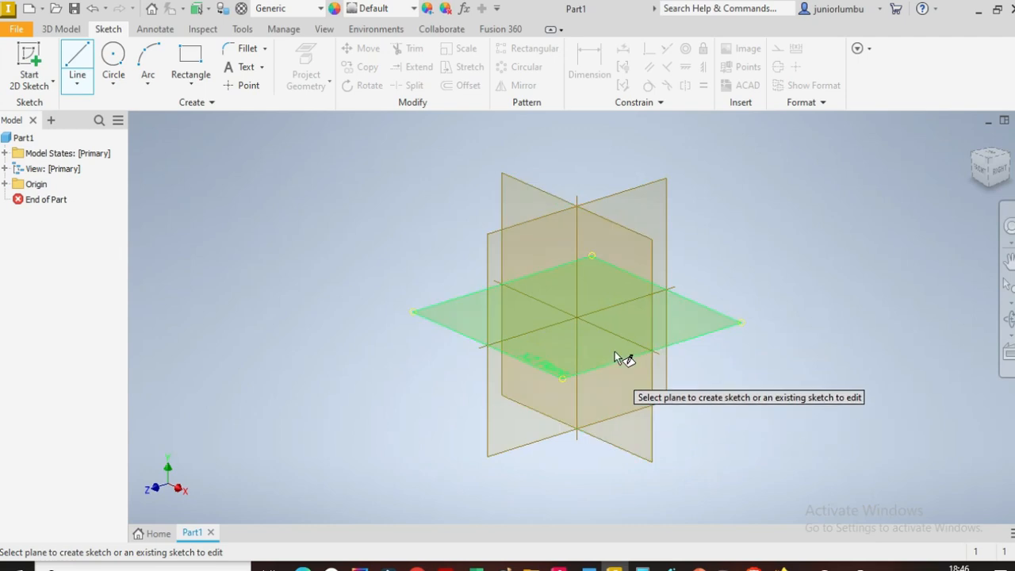
{"action": "left_click", "coordinate": [555, 226]}
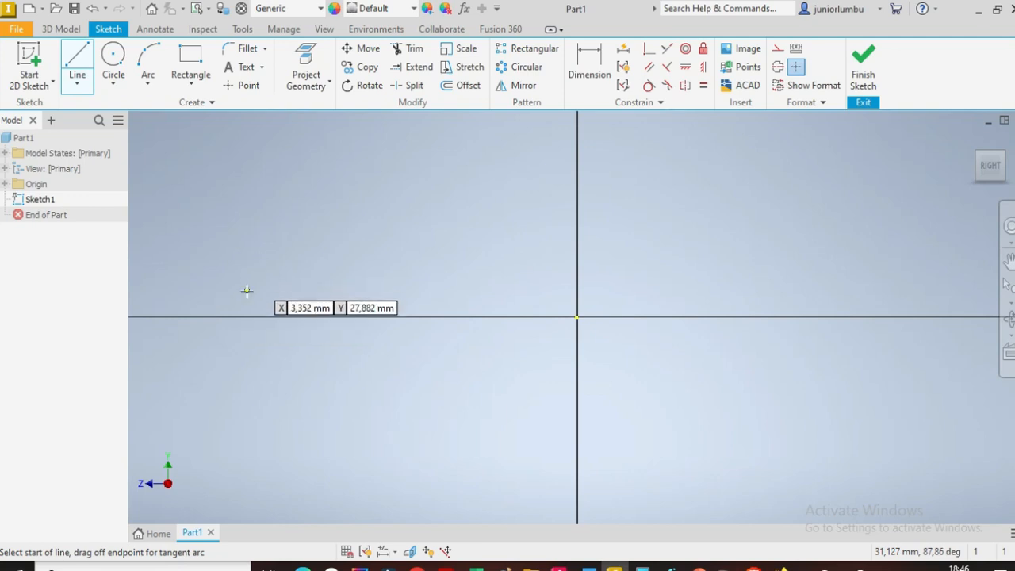
- Draw a single sloping line to the +Z side of the origin, 40 mm long at 30 degrees to the vertical
{"action": "left_click", "coordinate": [198, 274]}
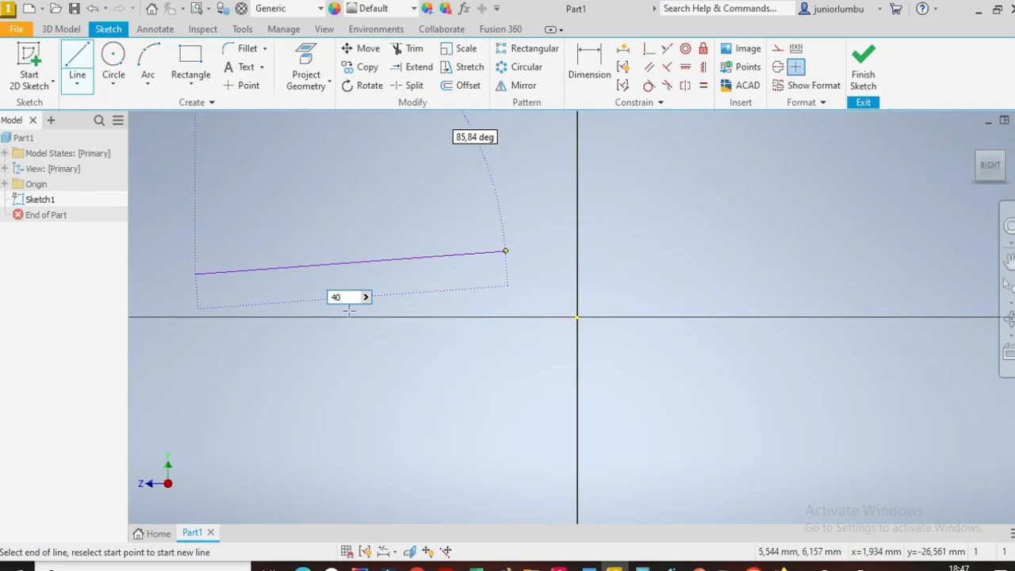
{"action": "key", "text": "Tab"}
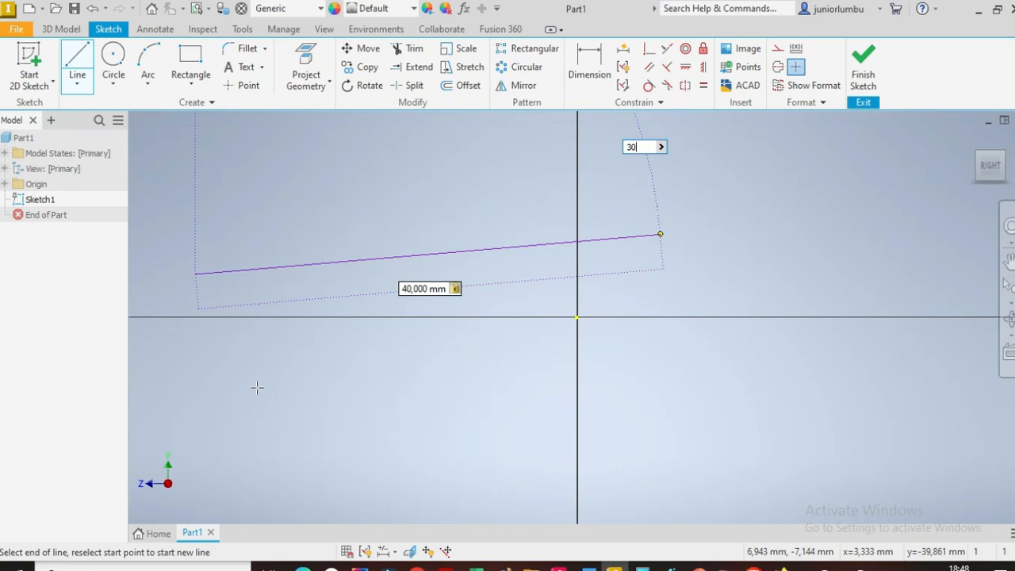
{"action": "key", "text": "Return"}
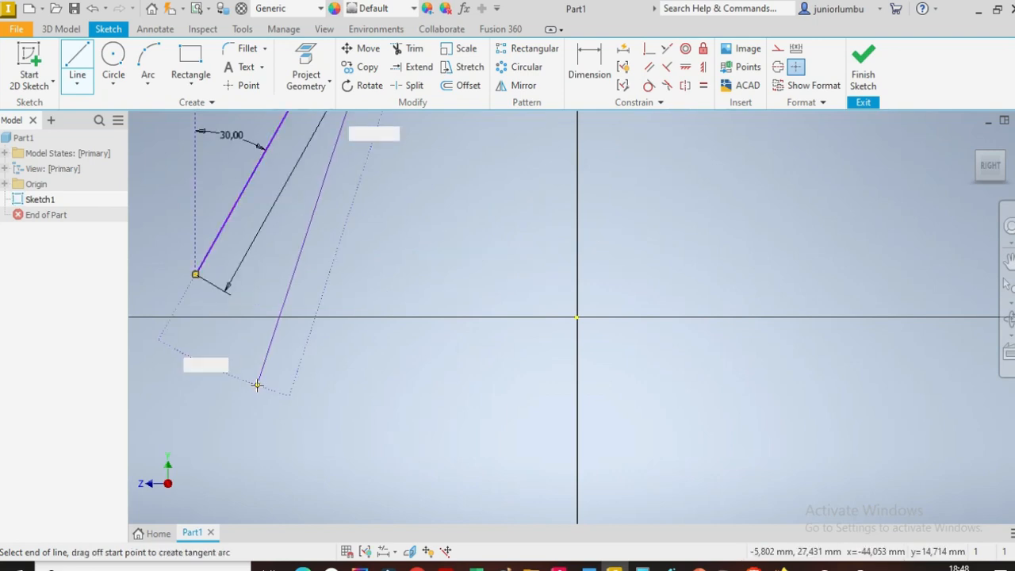
{"action": "scroll", "coordinate": [306, 301], "scroll_direction": "up", "scroll_amount": 5}
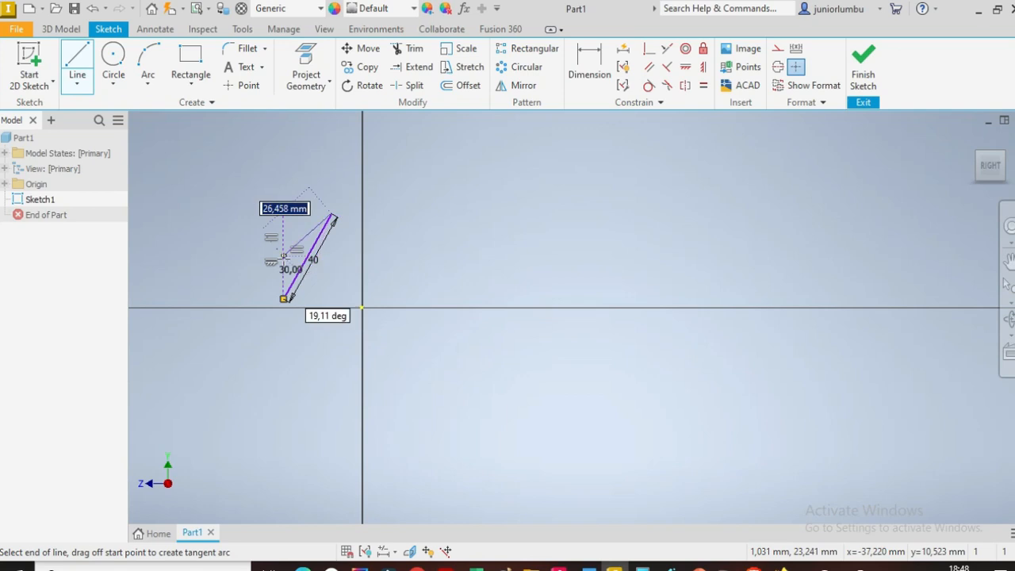
{"action": "scroll", "coordinate": [283, 260], "scroll_direction": "down", "scroll_amount": 3}
{"action": "scroll", "coordinate": [296, 271], "scroll_direction": "down", "scroll_amount": 3}
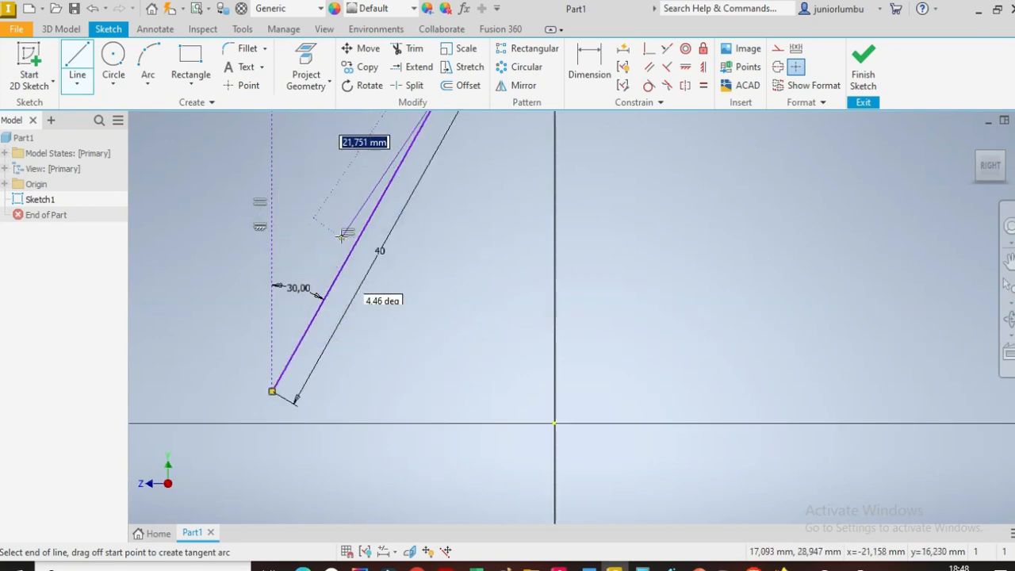
{"action": "scroll", "coordinate": [341, 237], "scroll_direction": "up", "scroll_amount": 5}
{"action": "scroll", "coordinate": [349, 199], "scroll_direction": "down", "scroll_amount": 3}
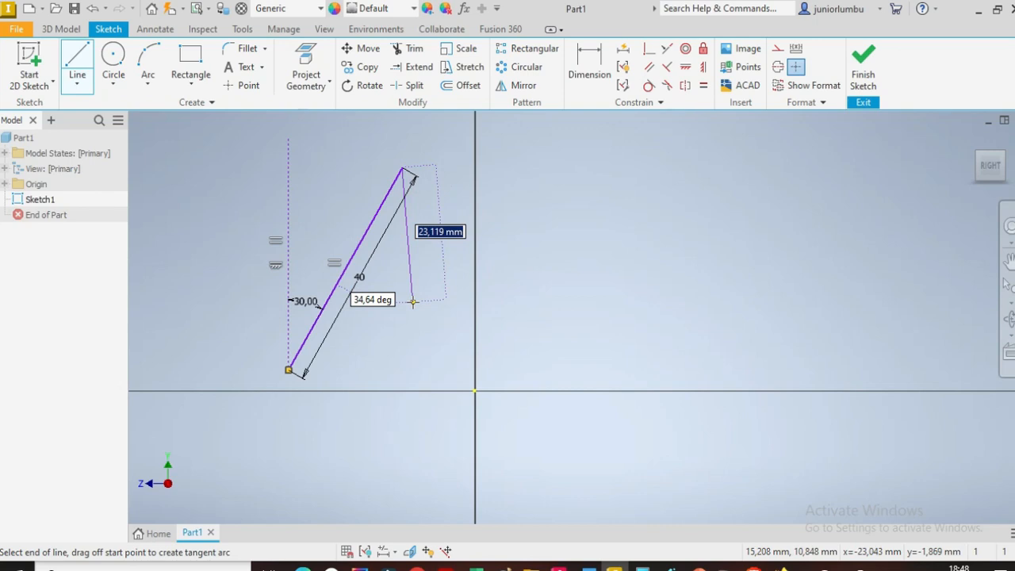
{"action": "key", "text": "Escape"}
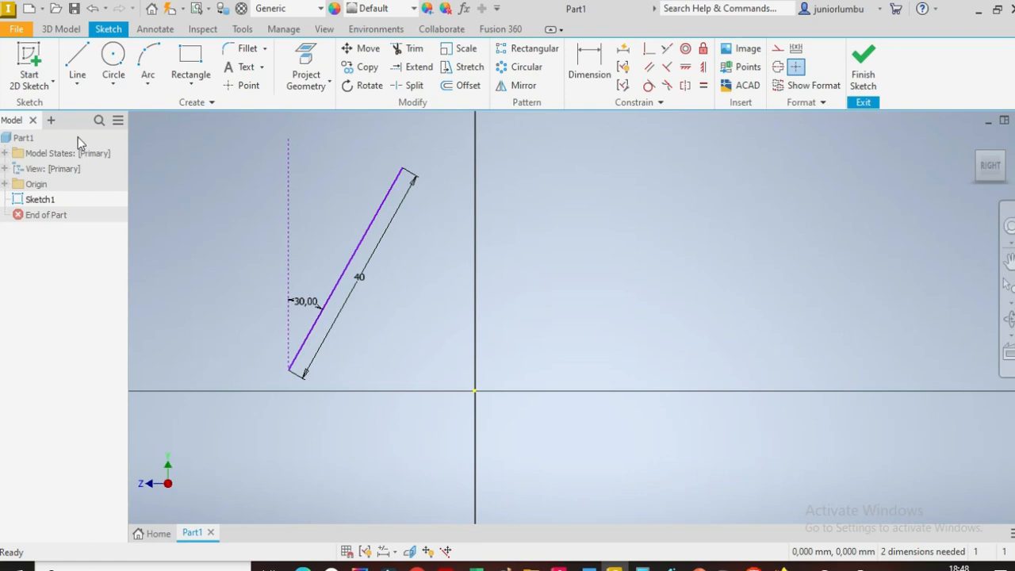
- Draw a horizontal line about 64 mm long, just above the horizontal axis on the opposite side of the origin
{"action": "left_click", "coordinate": [77, 58]}
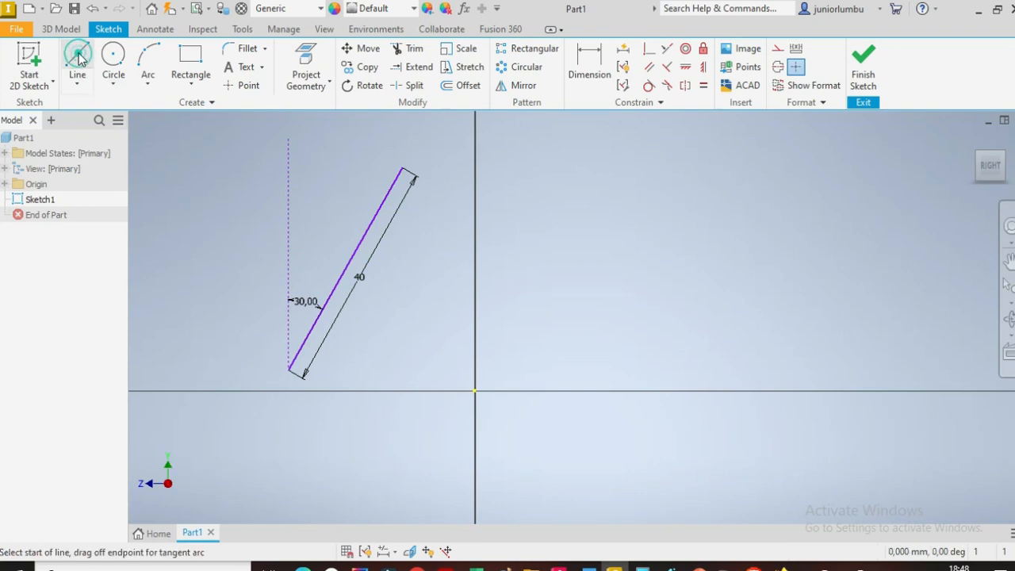
{"action": "left_click", "coordinate": [526, 354]}
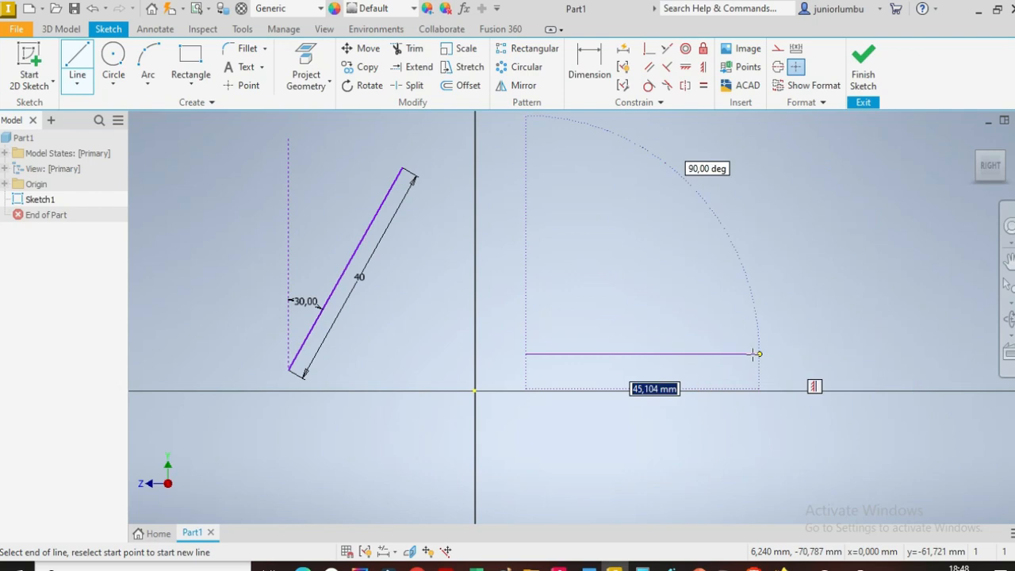
{"action": "left_click", "coordinate": [890, 354]}
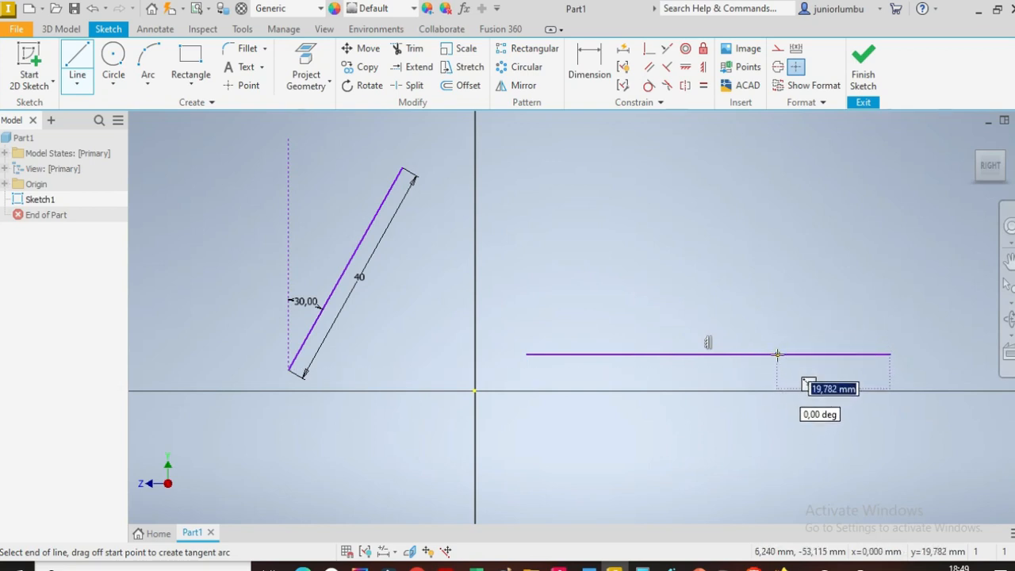
- Dimension the horizontal line's length above it and set the value to 65 mm
{"action": "left_click", "coordinate": [588, 61]}
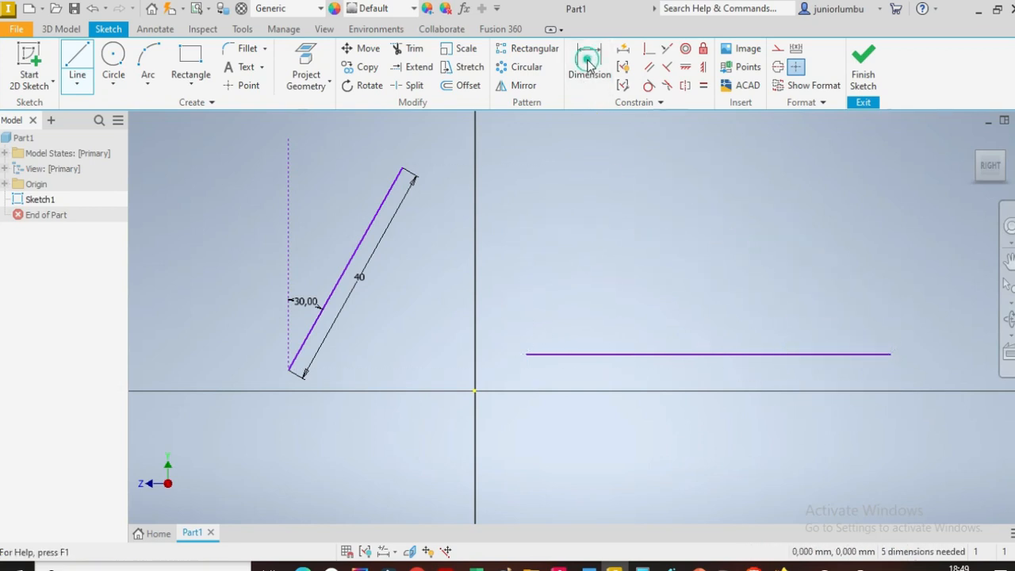
{"action": "left_click", "coordinate": [618, 354]}
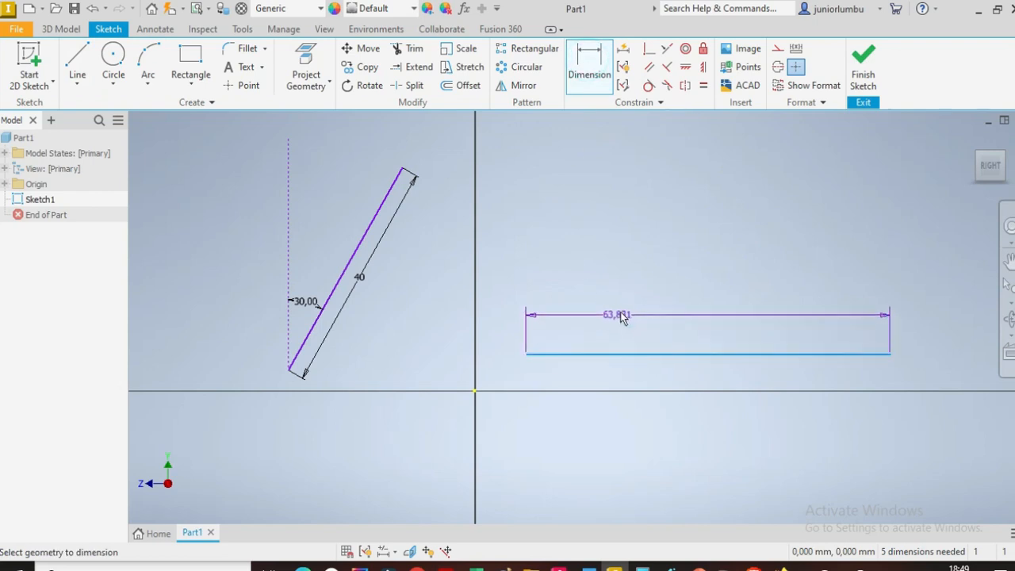
{"action": "left_click", "coordinate": [653, 288]}
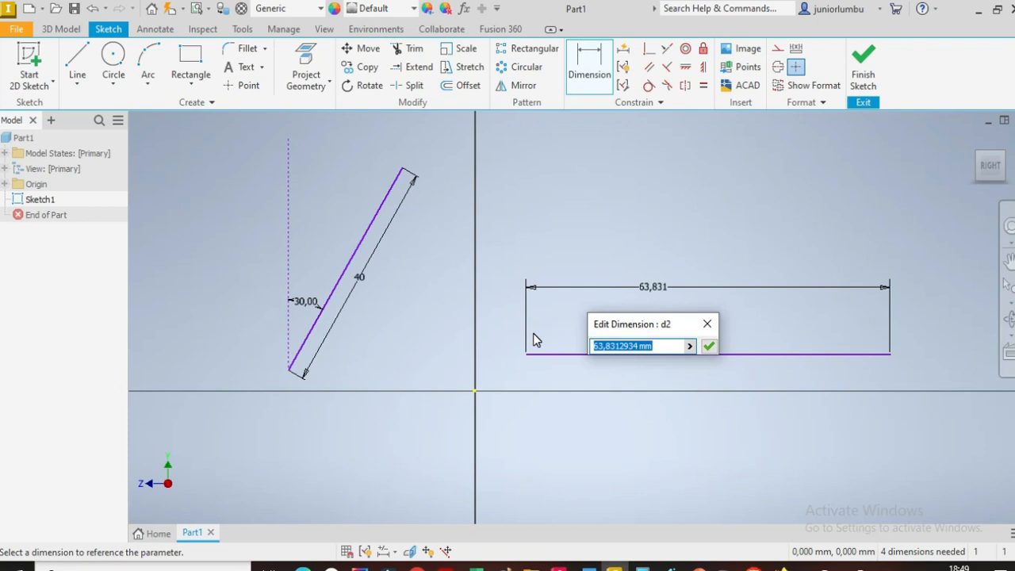
{"action": "type", "text": "65"}
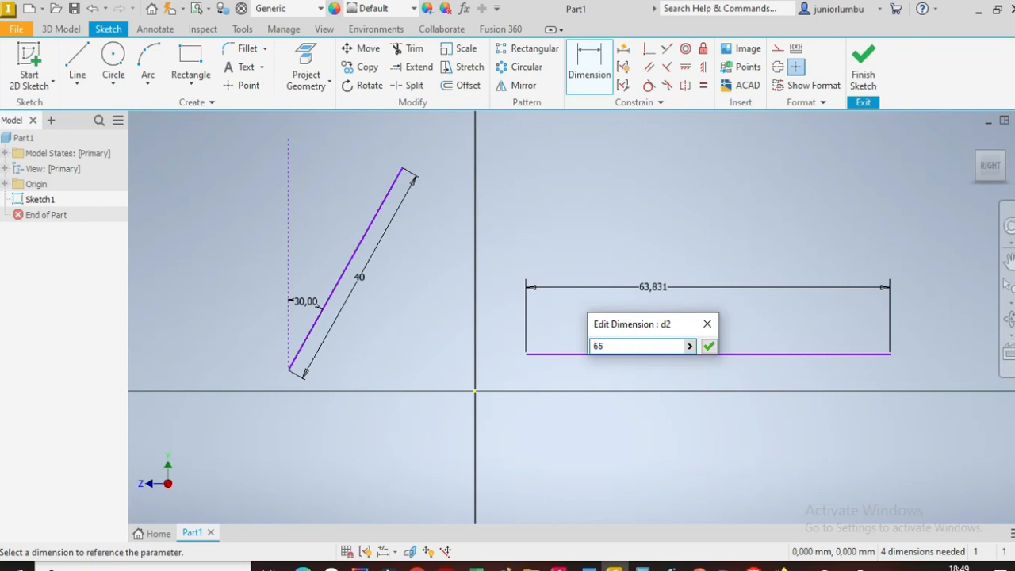
{"action": "key", "text": "Return"}
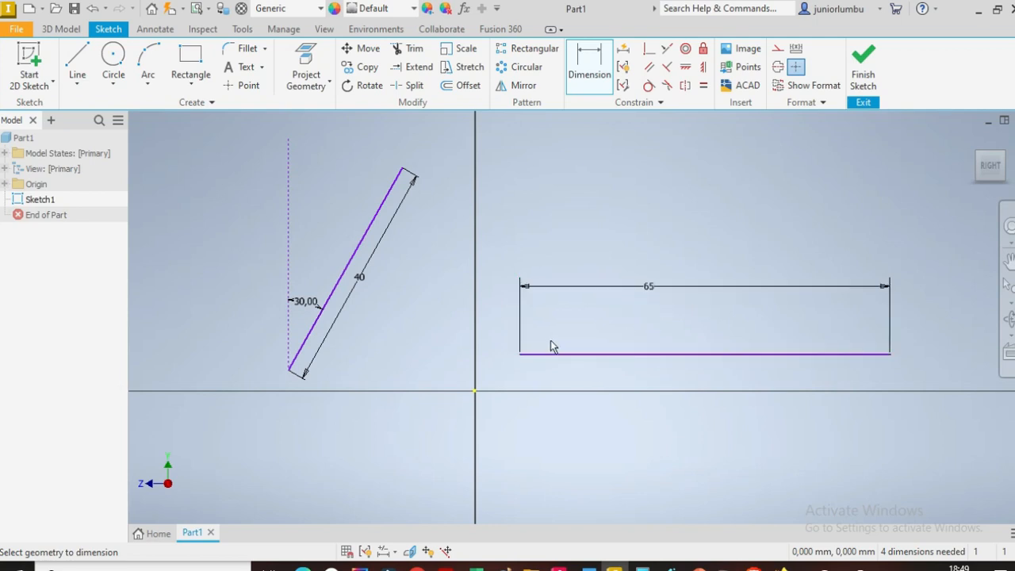
{"action": "scroll", "coordinate": [461, 339], "scroll_direction": "up", "scroll_amount": 6}
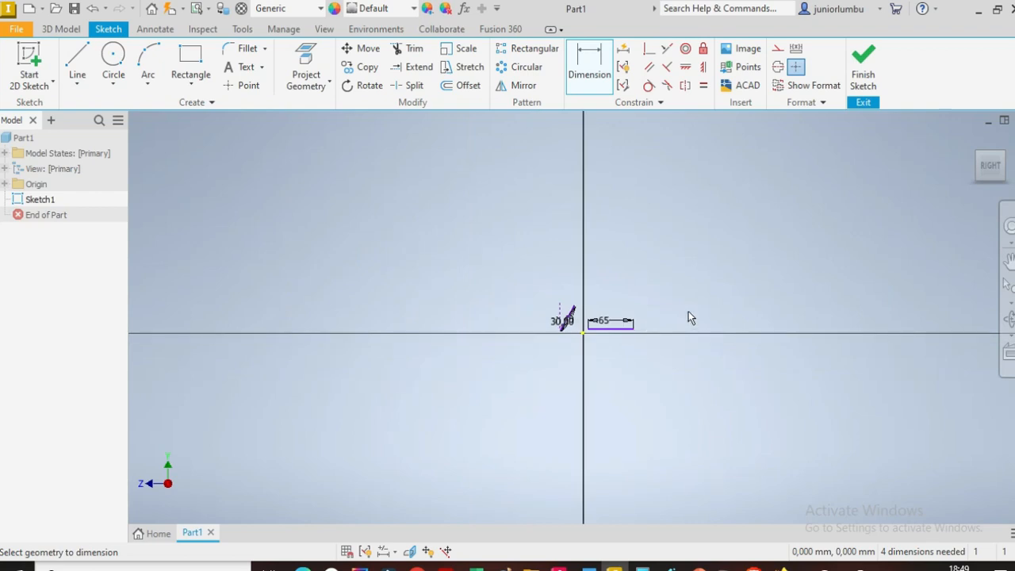
{"action": "scroll", "coordinate": [635, 333], "scroll_direction": "down", "scroll_amount": 2}
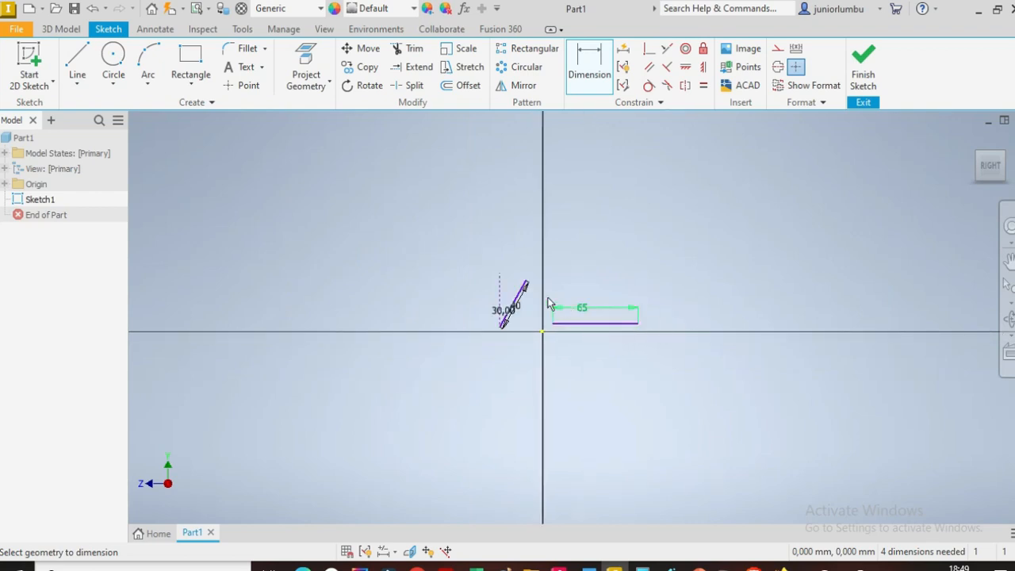
{"action": "scroll", "coordinate": [663, 311], "scroll_direction": "down", "scroll_amount": 3}
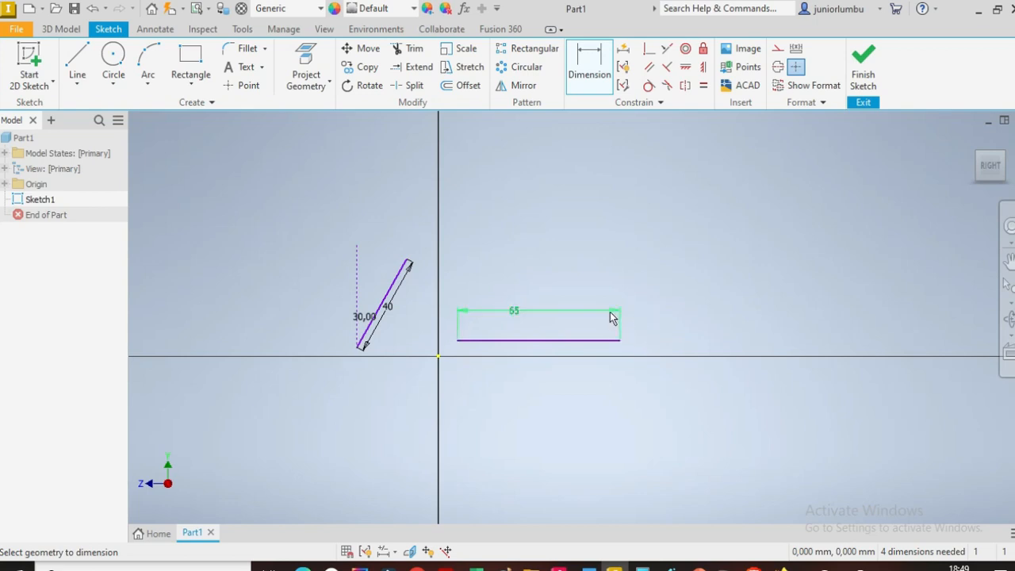
{"action": "scroll", "coordinate": [492, 358], "scroll_direction": "up", "scroll_amount": 5}
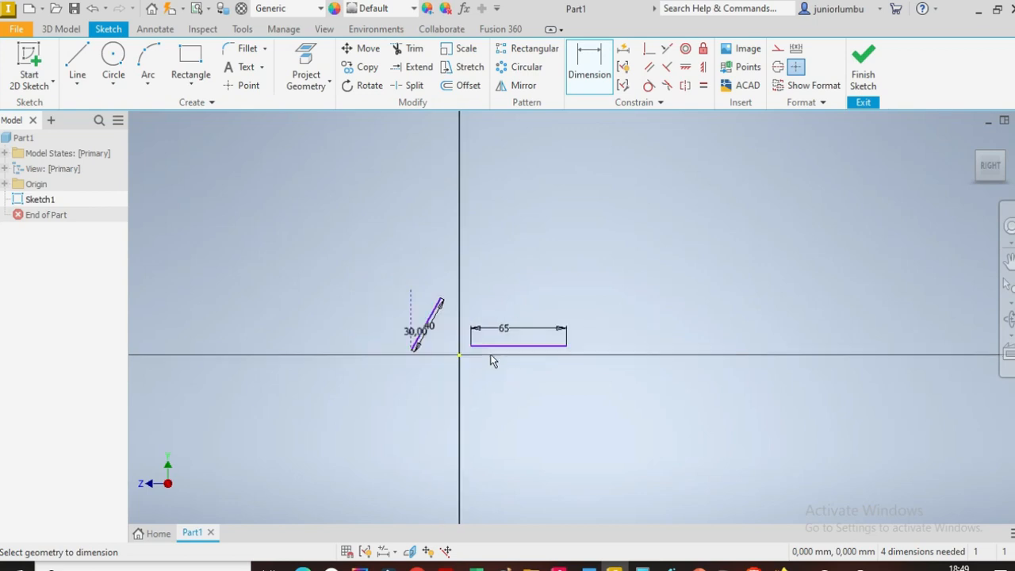
{"action": "scroll", "coordinate": [492, 359], "scroll_direction": "down", "scroll_amount": 3}
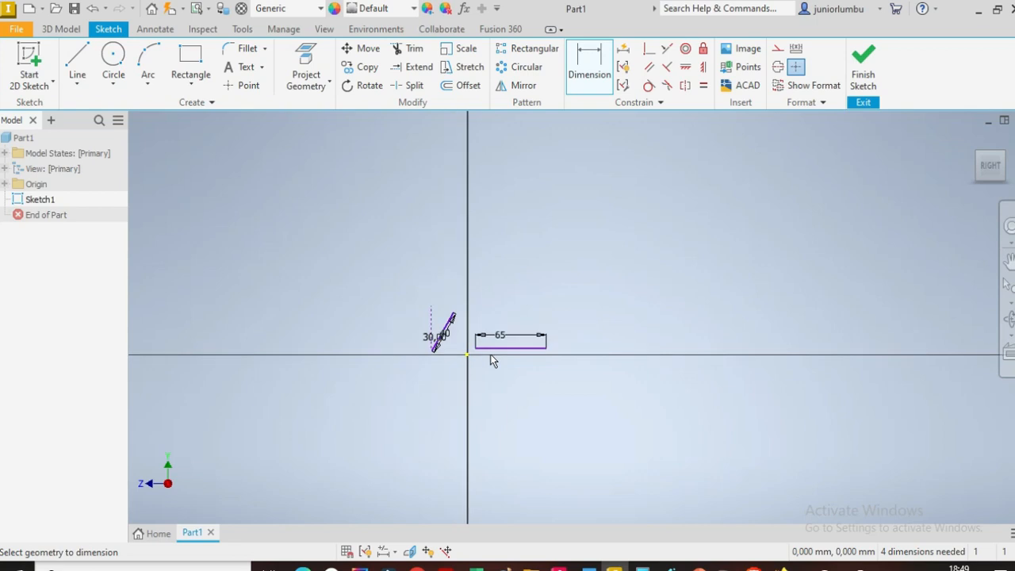
{"action": "scroll", "coordinate": [492, 360], "scroll_direction": "down", "scroll_amount": 4}
{"action": "scroll", "coordinate": [487, 343], "scroll_direction": "up", "scroll_amount": 5}
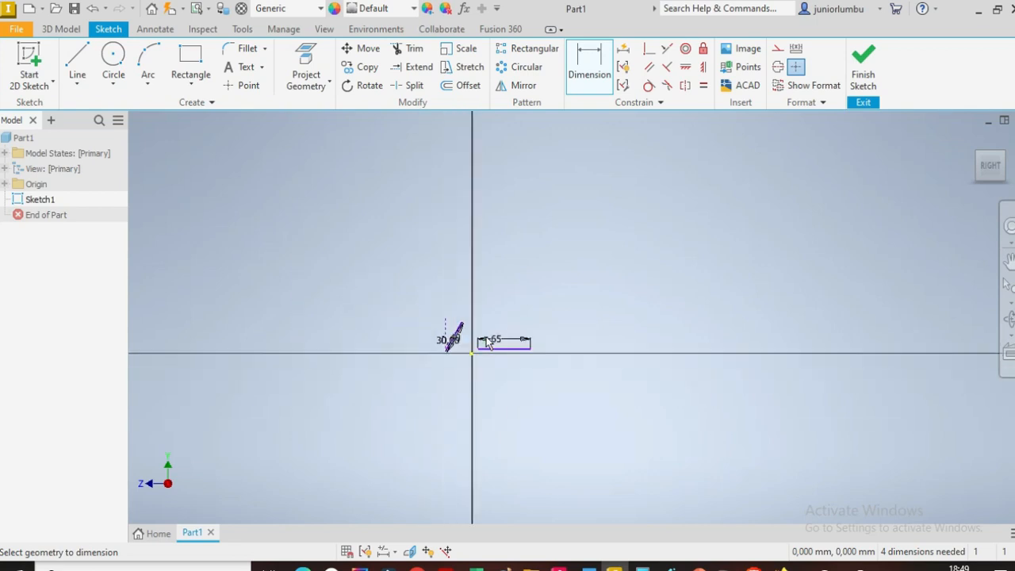
{"action": "scroll", "coordinate": [480, 362], "scroll_direction": "down", "scroll_amount": 3}
{"action": "scroll", "coordinate": [484, 362], "scroll_direction": "up", "scroll_amount": 3}
{"action": "scroll", "coordinate": [489, 353], "scroll_direction": "down", "scroll_amount": 4}
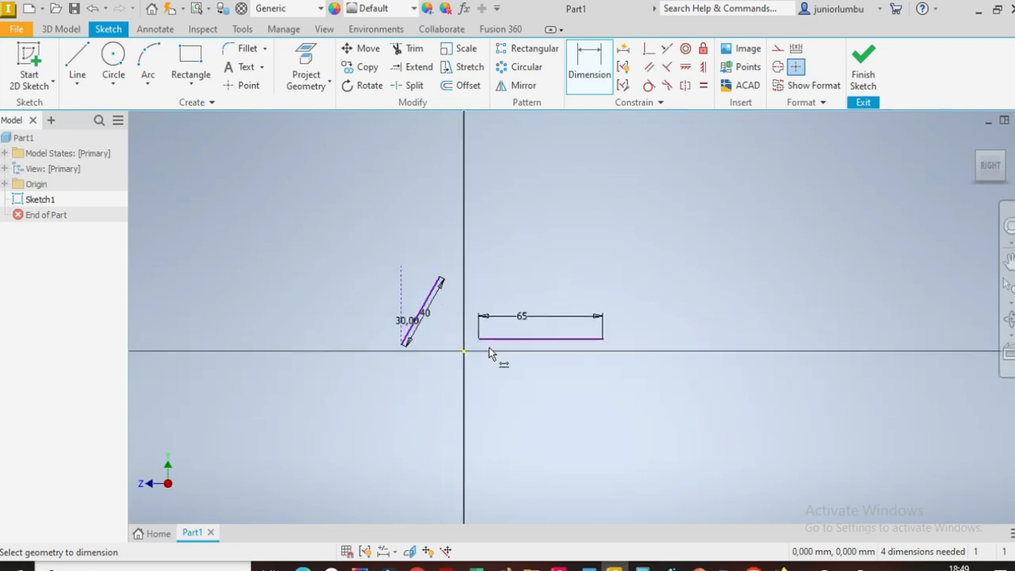
{"action": "scroll", "coordinate": [491, 355], "scroll_direction": "up", "scroll_amount": 5}
{"action": "scroll", "coordinate": [491, 354], "scroll_direction": "down", "scroll_amount": 3}
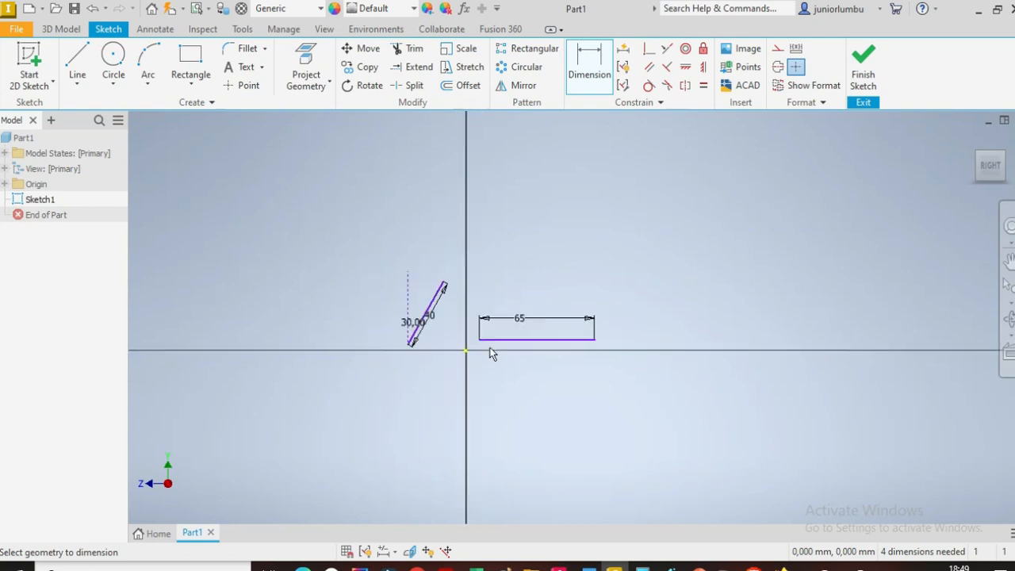
{"action": "scroll", "coordinate": [492, 354], "scroll_direction": "up", "scroll_amount": 5}
{"action": "scroll", "coordinate": [492, 354], "scroll_direction": "down", "scroll_amount": 5}
{"action": "scroll", "coordinate": [492, 354], "scroll_direction": "up", "scroll_amount": 5}
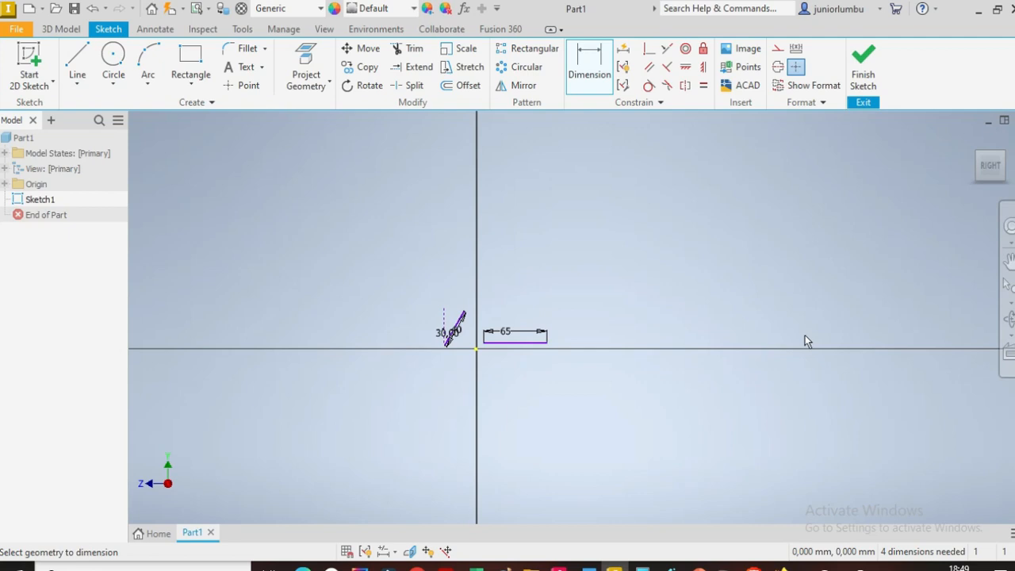
{"action": "scroll", "coordinate": [852, 343], "scroll_direction": "down", "scroll_amount": 5}
{"action": "scroll", "coordinate": [853, 343], "scroll_direction": "up", "scroll_amount": 4}
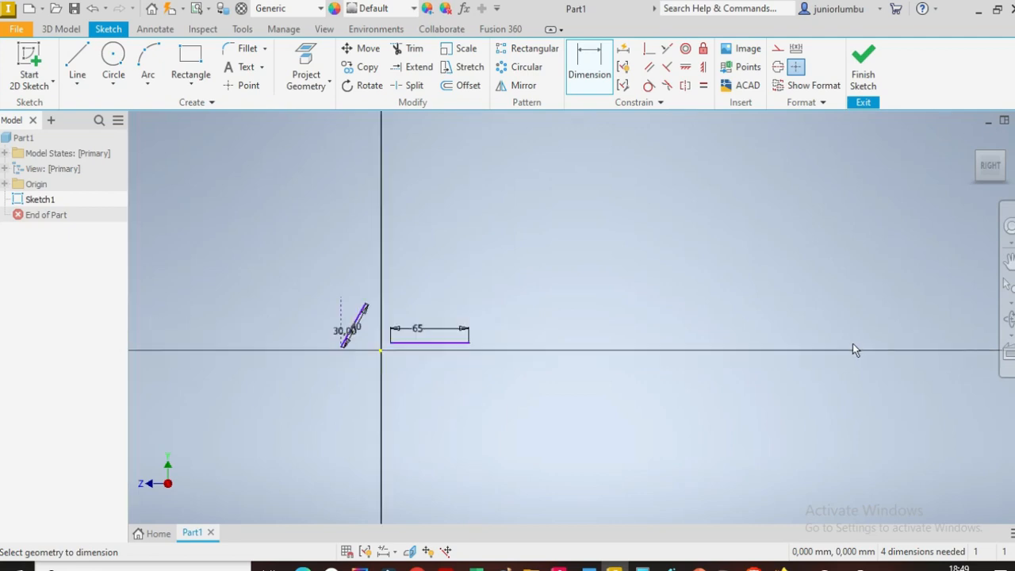
- Draw a rectangle 85 mm wide and 35 mm high, beyond the 65 mm line, with its base on the horizontal axis
{"action": "scroll", "coordinate": [852, 343], "scroll_direction": "down", "scroll_amount": 5}
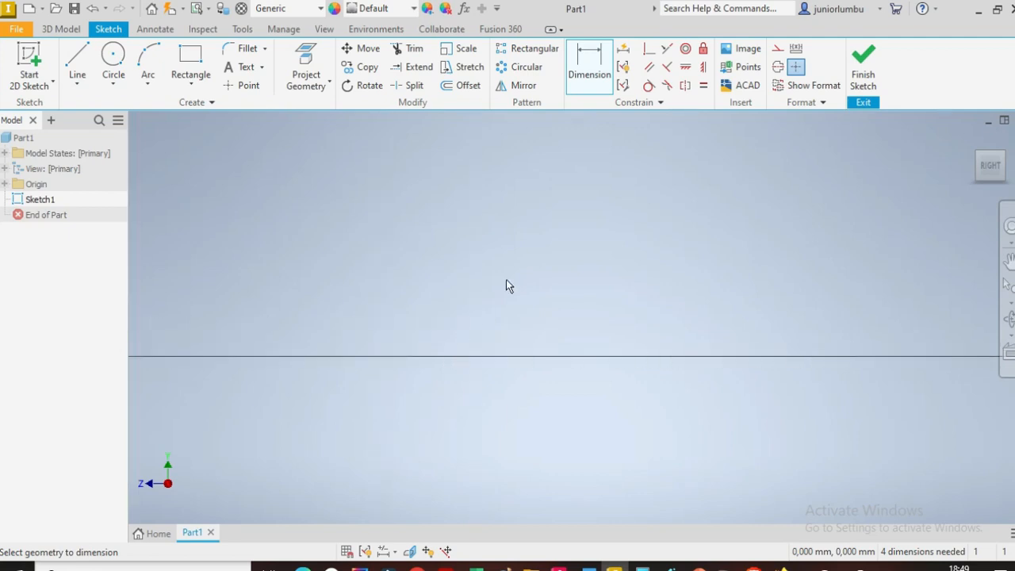
{"action": "left_click", "coordinate": [189, 56]}
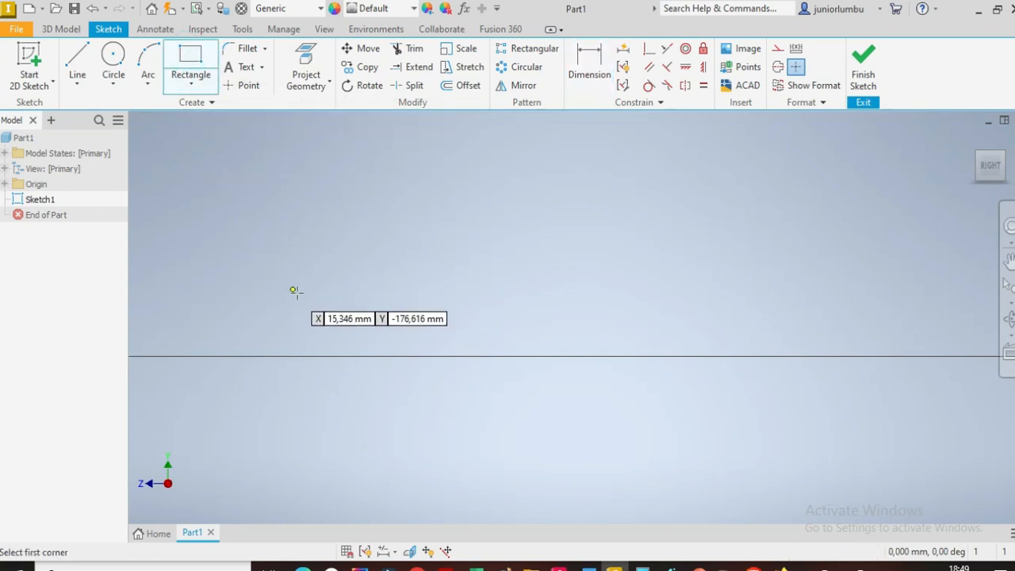
{"action": "left_click", "coordinate": [317, 355]}
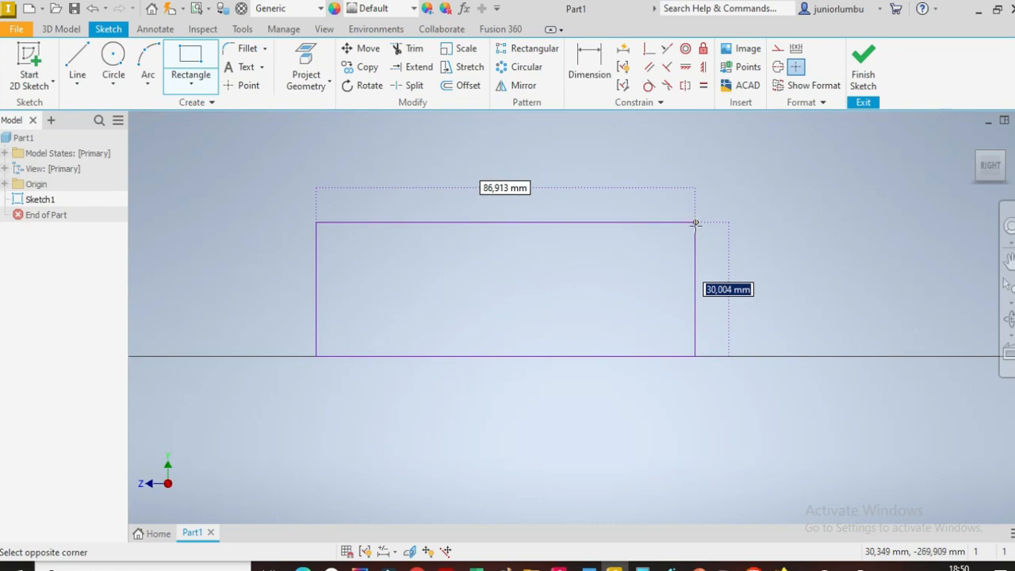
{"action": "type", "text": "3"}
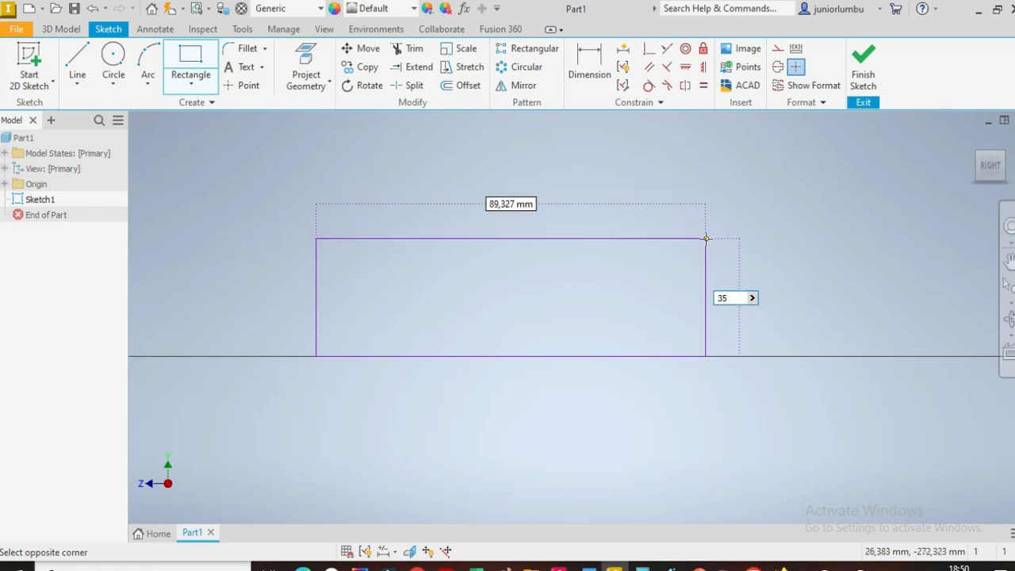
{"action": "type", "text": "5"}
{"action": "key", "text": "Tab"}
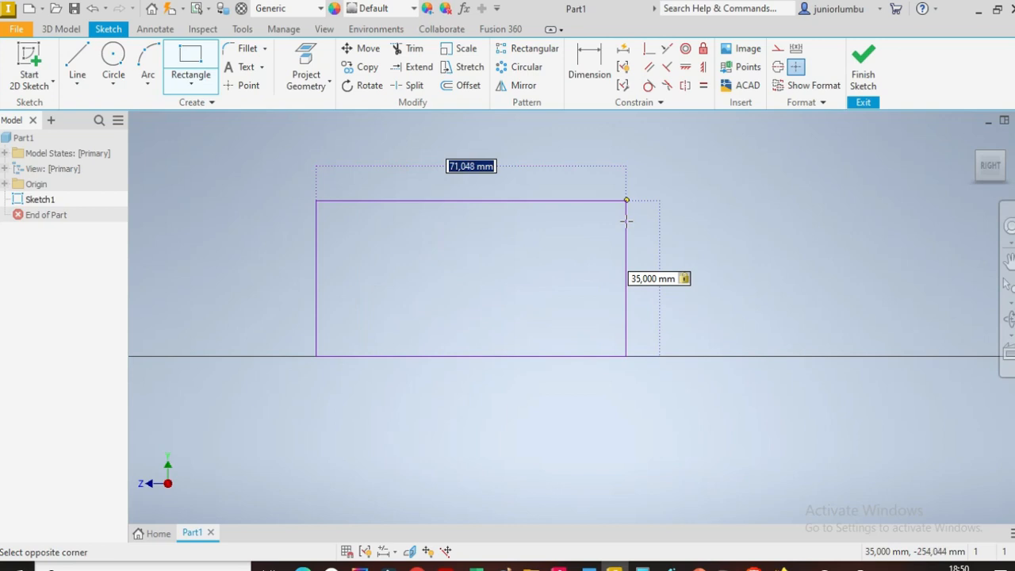
{"action": "type", "text": "8"}
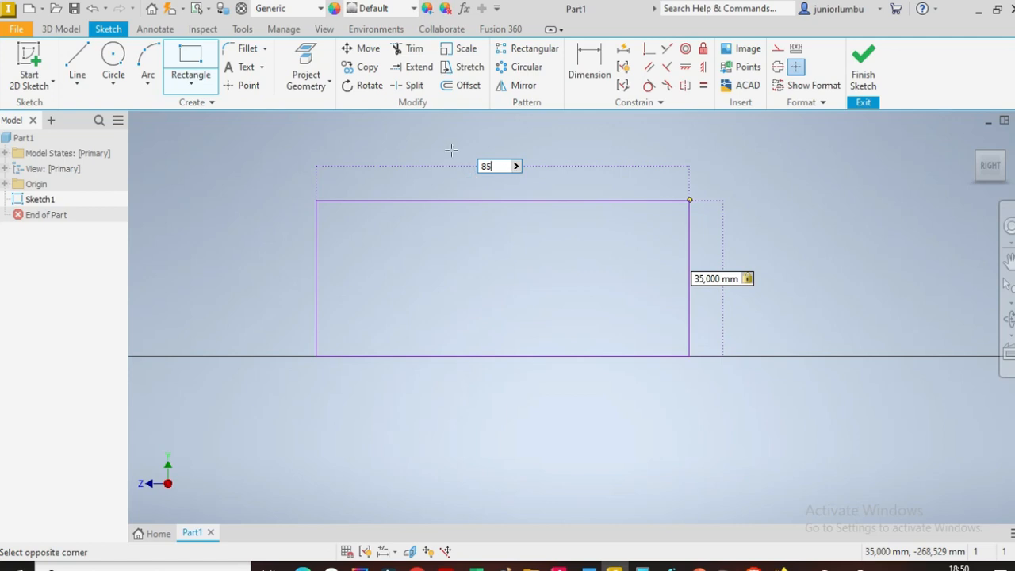
{"action": "type", "text": "5"}
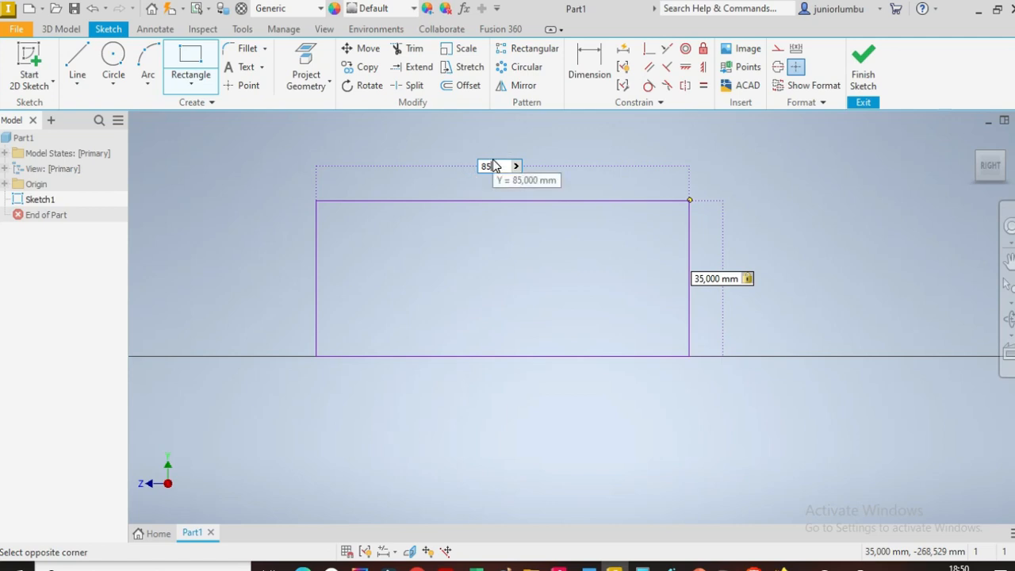
{"action": "key", "text": "Return"}
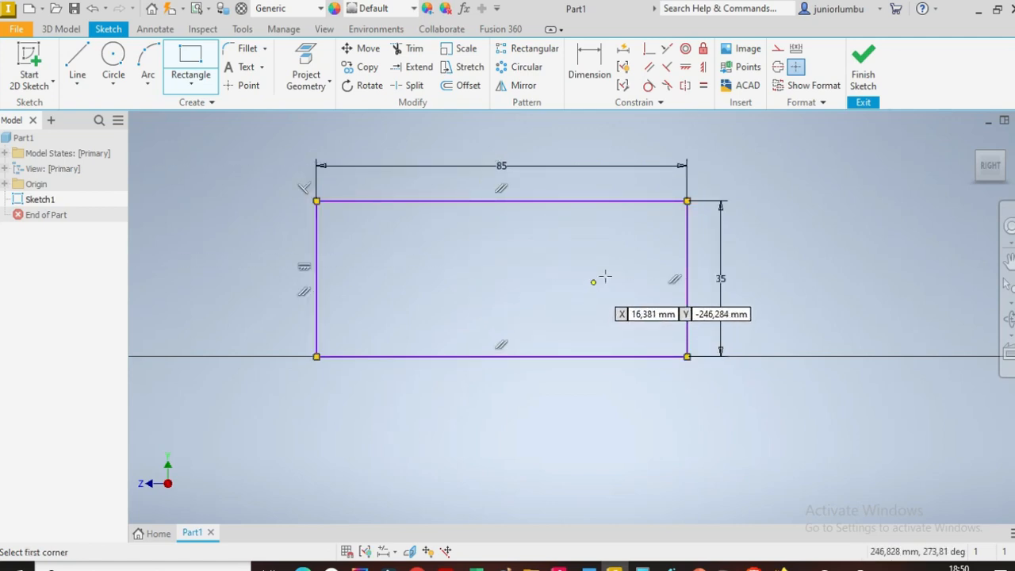
- Draw a second rectangle about 72 mm wide and 24 mm high, beyond the first one and slightly above the horizontal axis
{"action": "scroll", "coordinate": [625, 258], "scroll_direction": "down", "scroll_amount": 3}
{"action": "scroll", "coordinate": [541, 199], "scroll_direction": "up", "scroll_amount": 3}
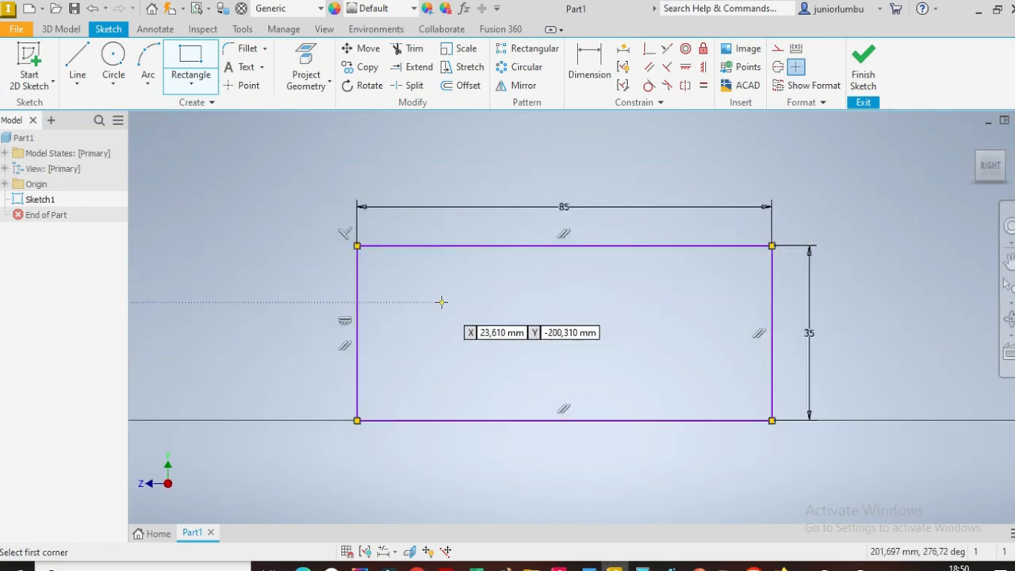
{"action": "scroll", "coordinate": [440, 301], "scroll_direction": "down", "scroll_amount": 3}
{"action": "left_click", "coordinate": [190, 54]}
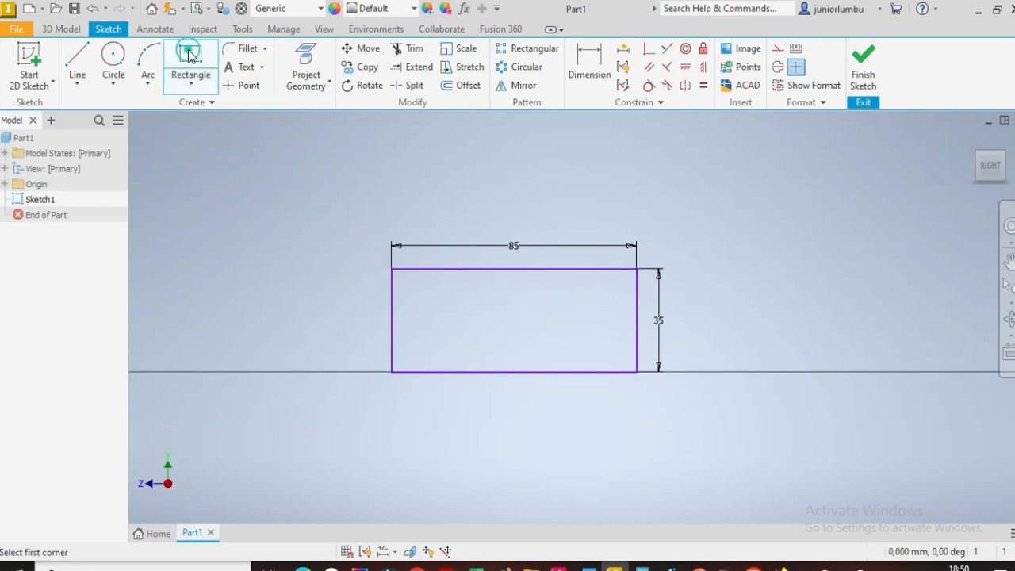
{"action": "left_click", "coordinate": [721, 273]}
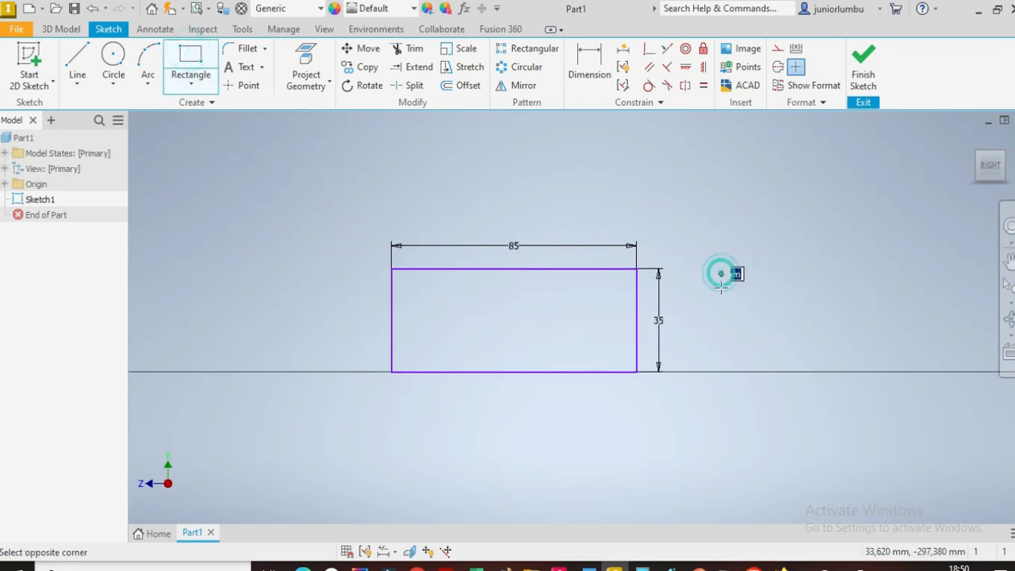
{"action": "left_click", "coordinate": [928, 345]}
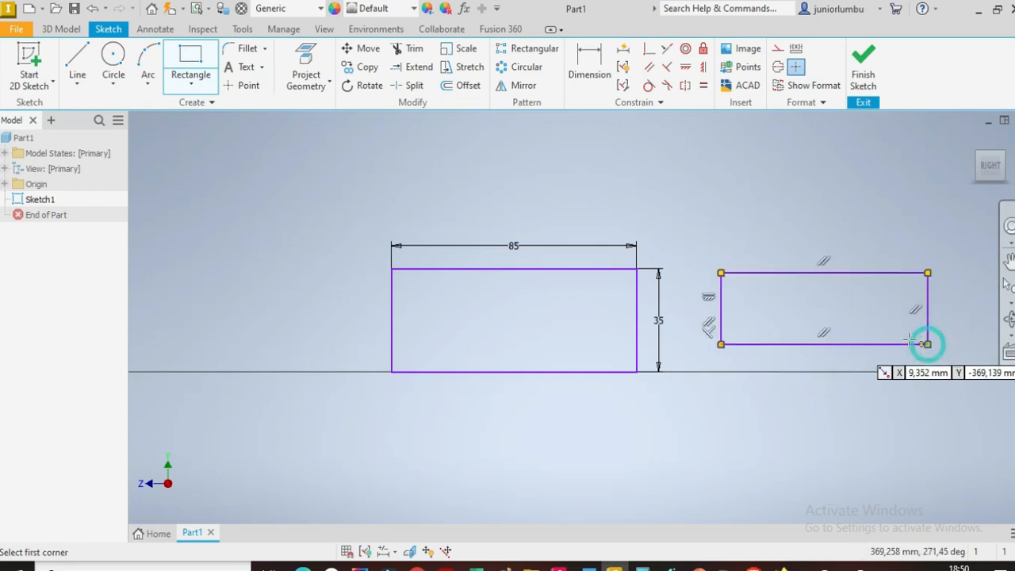
- Dimension the second rectangle's width above its upper edge and set it to 70 mm
{"action": "left_click", "coordinate": [602, 69]}
{"action": "left_click", "coordinate": [773, 272]}
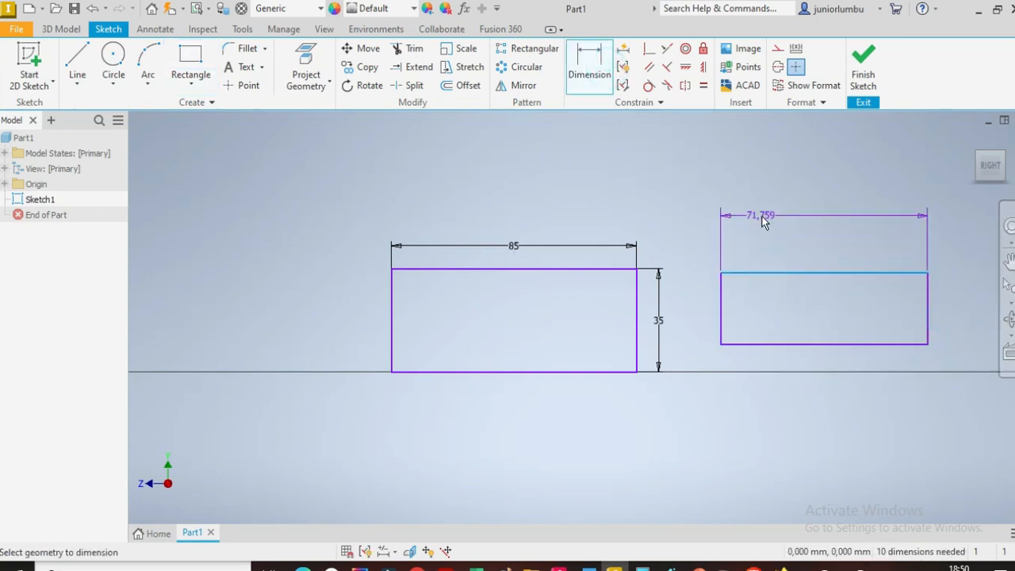
{"action": "left_click", "coordinate": [786, 234]}
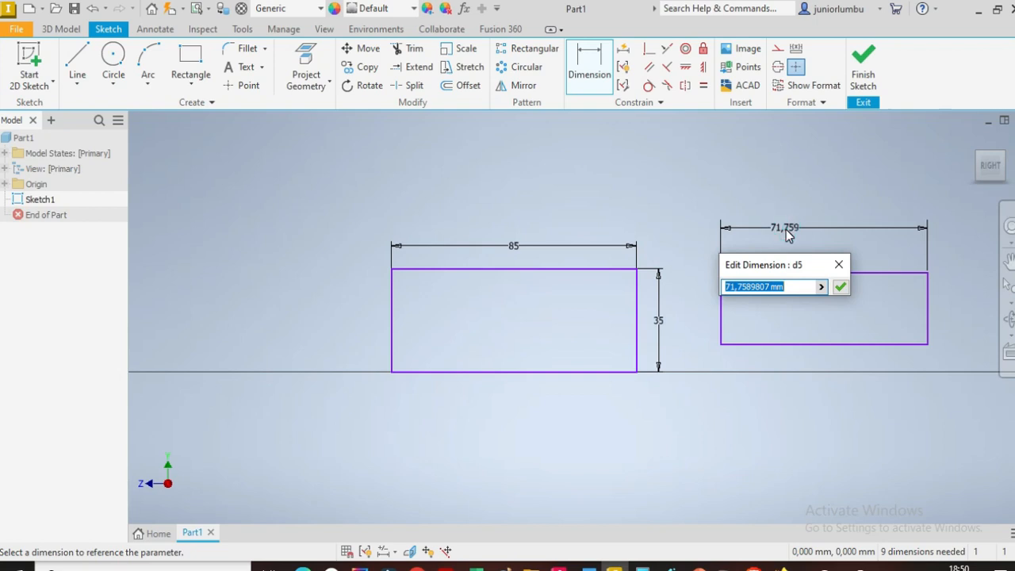
{"action": "type", "text": "7"}
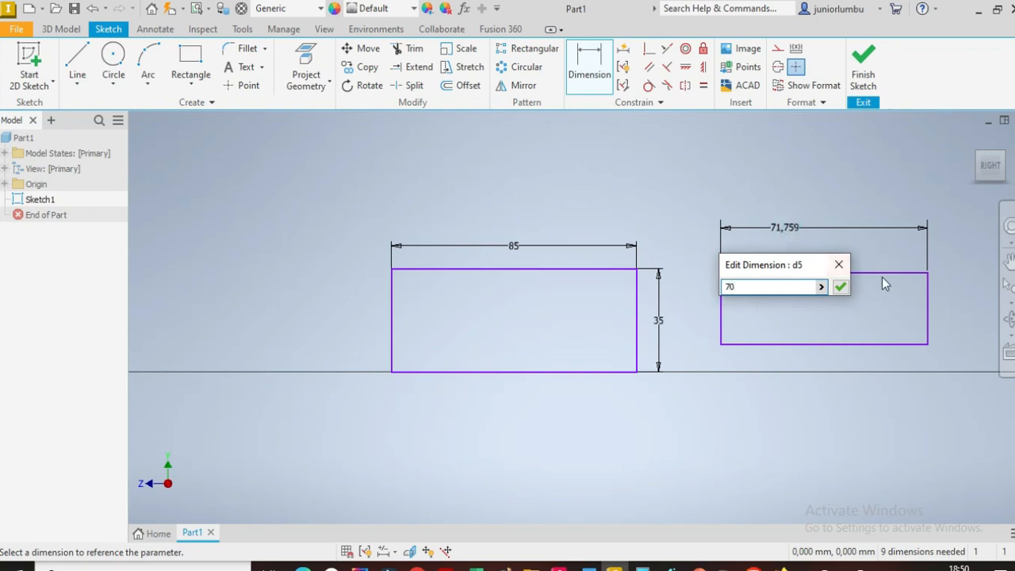
{"action": "type", "text": "0"}
{"action": "key", "text": "Return"}
- Dimension the second rectangle's height beside the edge facing the first rectangle and set it to 20 mm
{"action": "left_click", "coordinate": [726, 303]}
{"action": "left_click", "coordinate": [706, 312]}
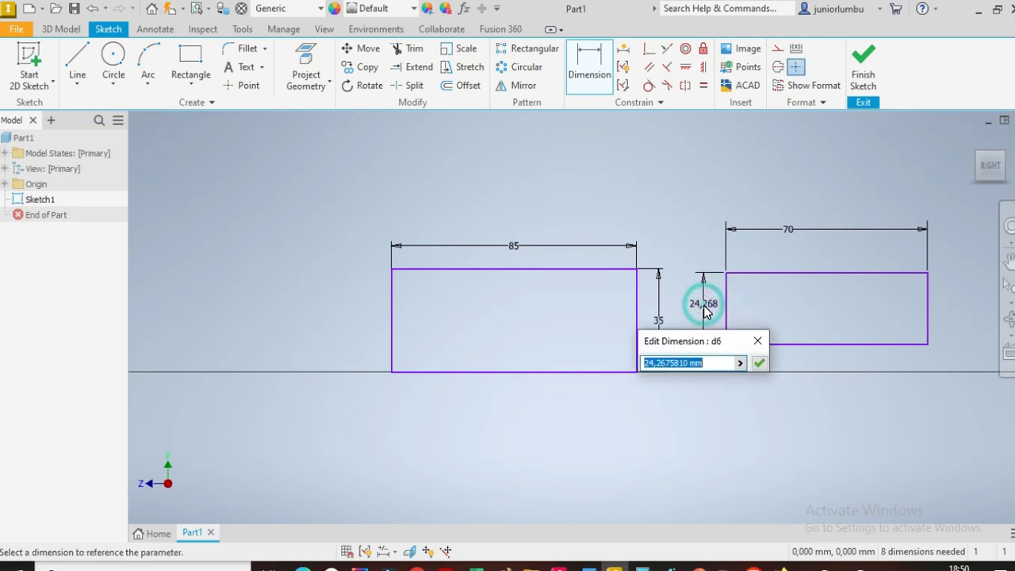
{"action": "type", "text": "20"}
{"action": "key", "text": "Return"}
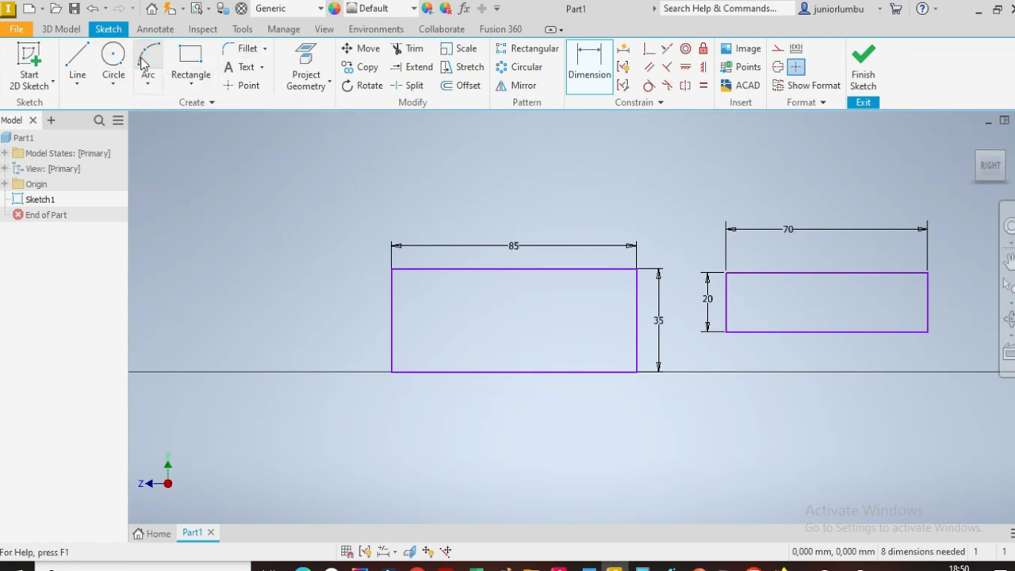
- Draw a three-point arc between the upper corners of the 85 mm rectangle, bulging upward with a radius of about 62 mm
{"action": "left_click", "coordinate": [149, 84]}
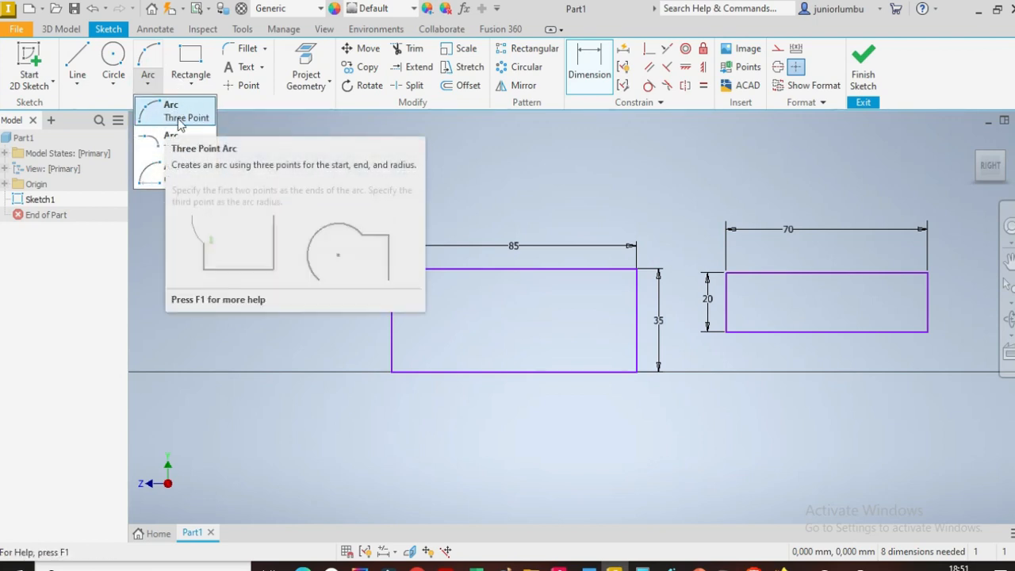
{"action": "left_click", "coordinate": [154, 115]}
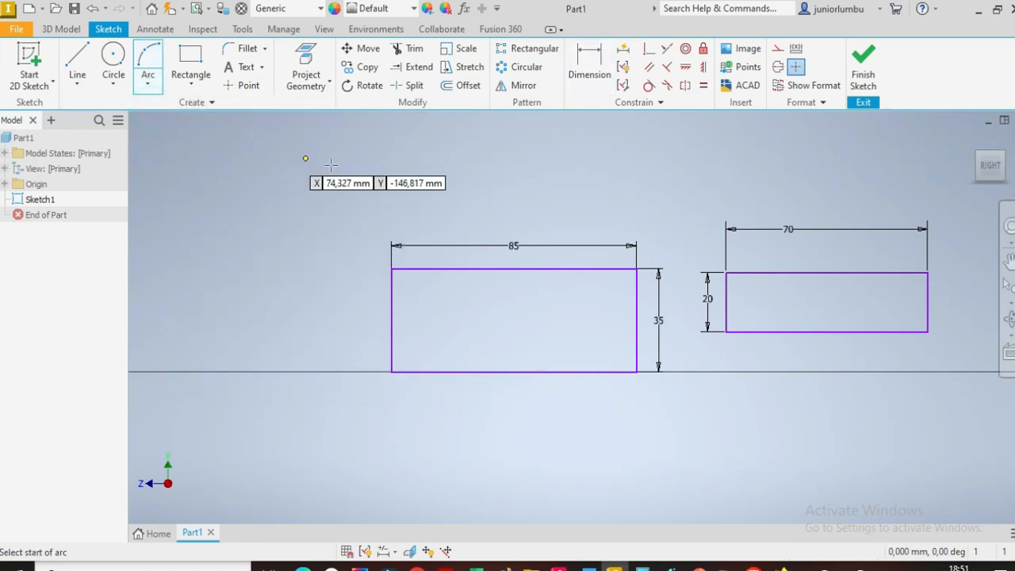
{"action": "left_click", "coordinate": [392, 270]}
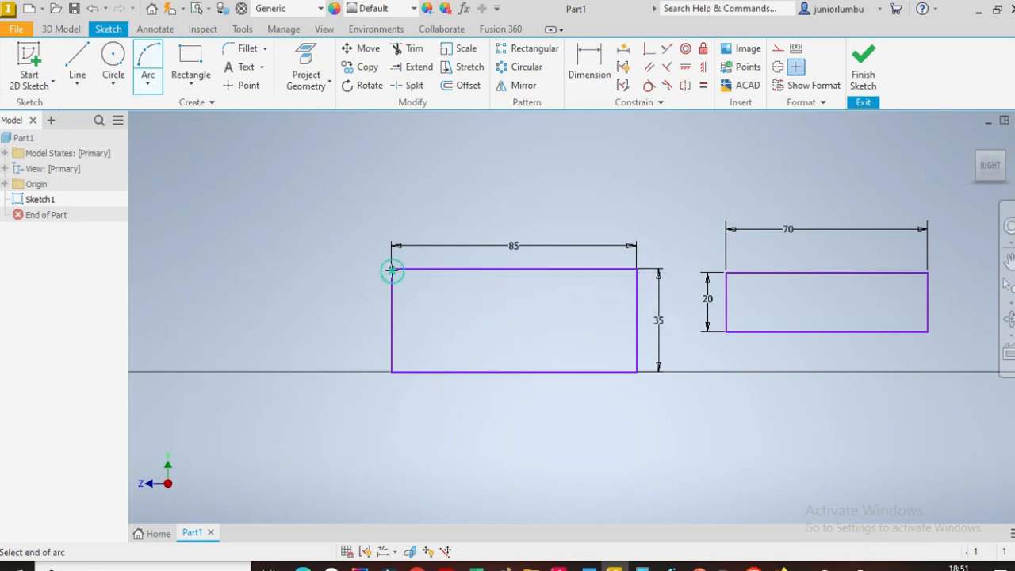
{"action": "left_click", "coordinate": [636, 270]}
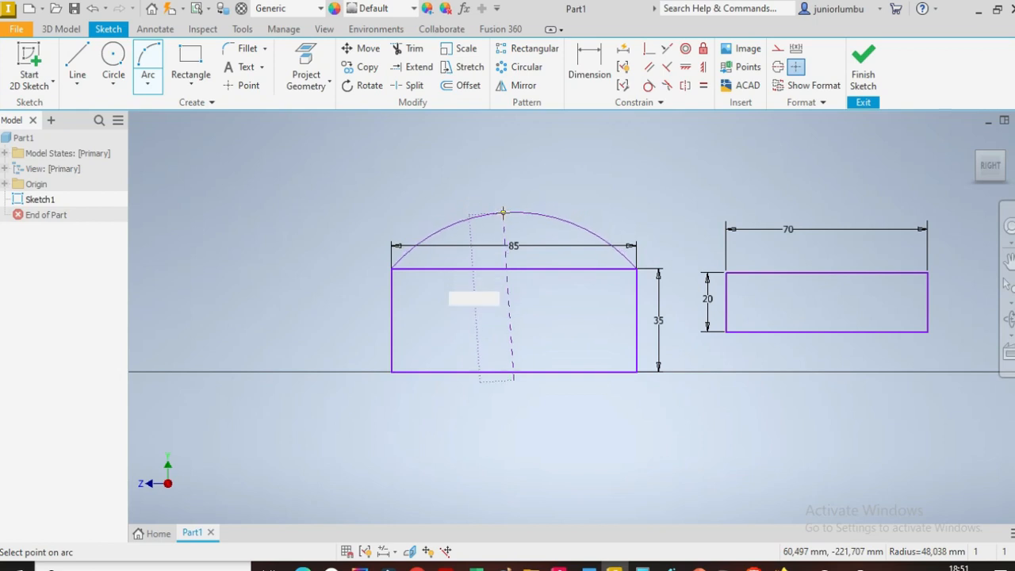
{"action": "left_click", "coordinate": [500, 219]}
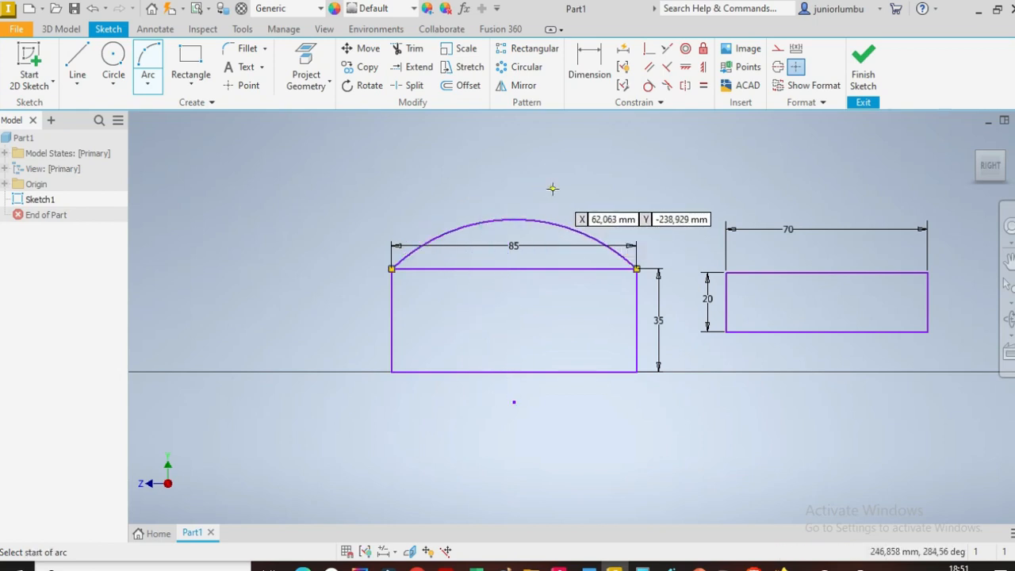
{"action": "left_click", "coordinate": [589, 50]}
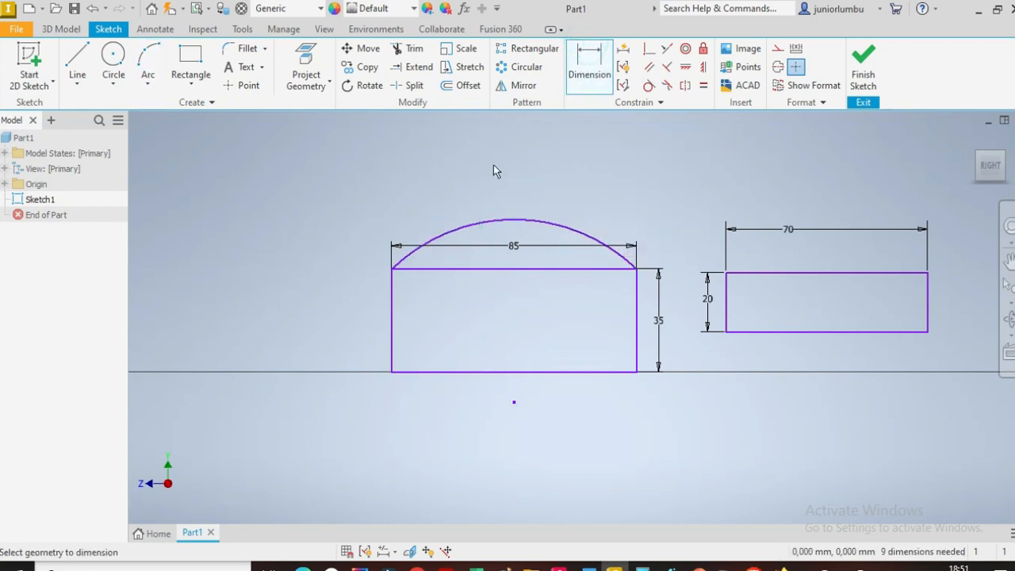
{"action": "left_click", "coordinate": [468, 228]}
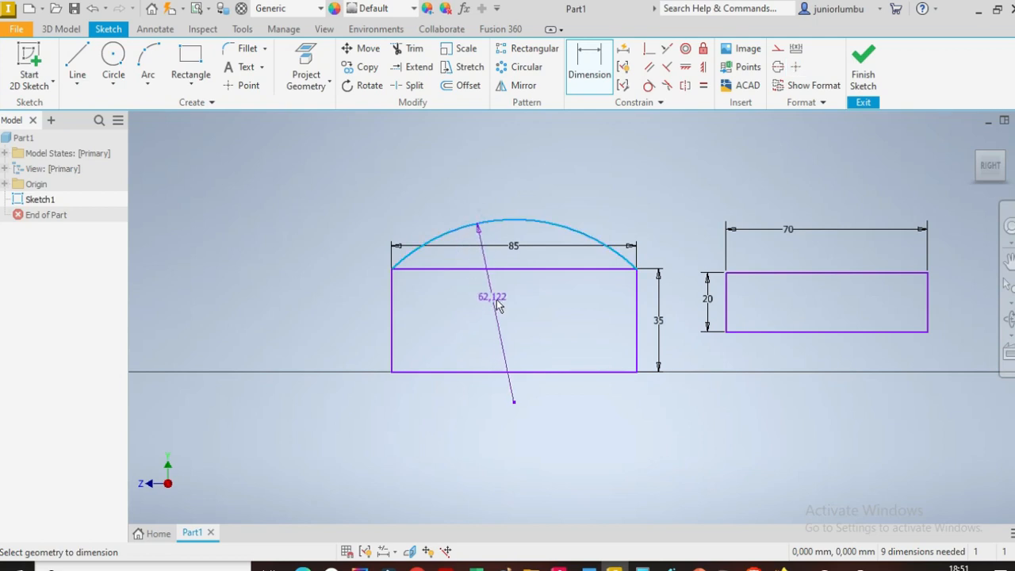
{"action": "left_click", "coordinate": [494, 310]}
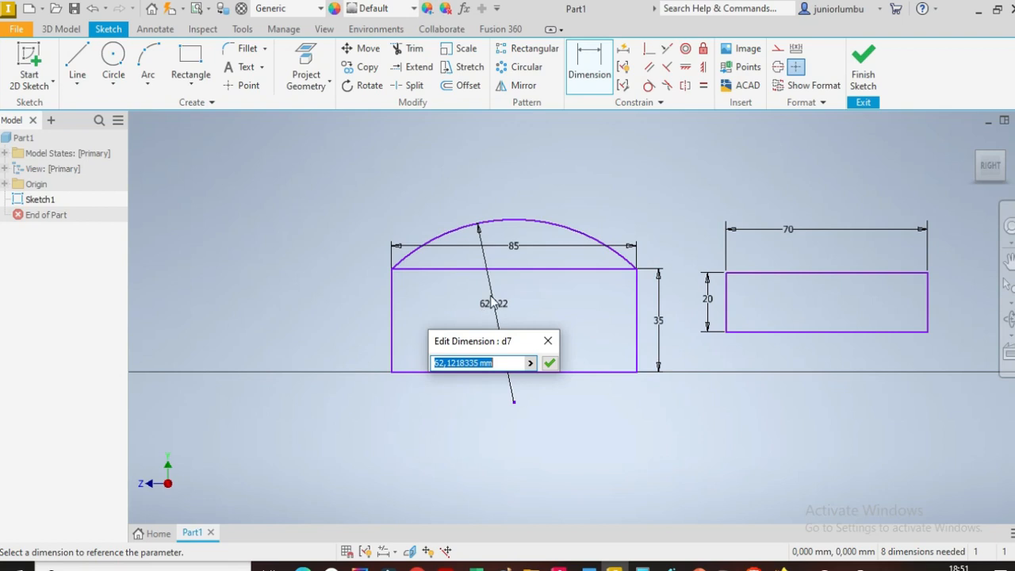
{"action": "left_click", "coordinate": [549, 343]}
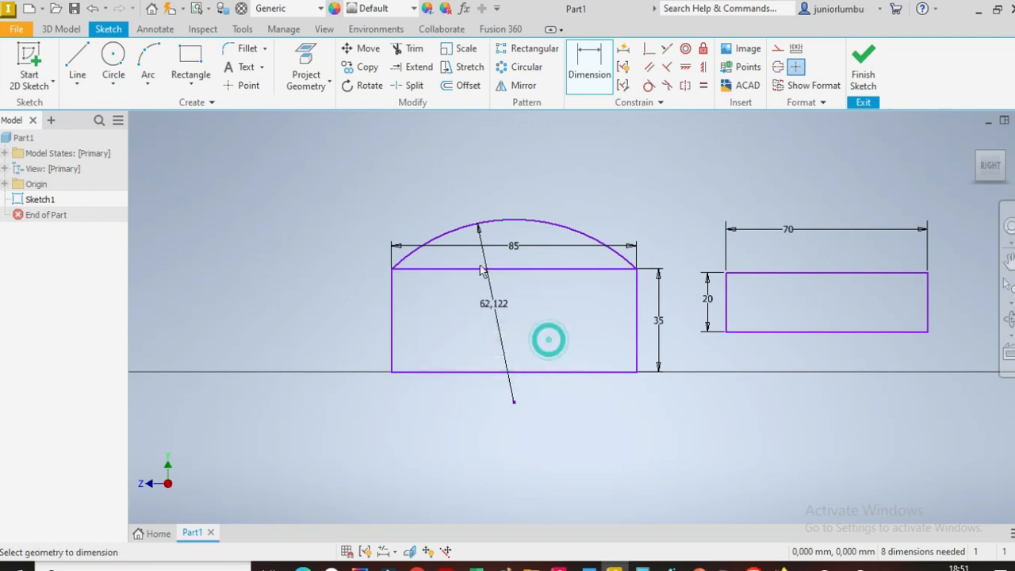
{"action": "left_click", "coordinate": [91, 8]}
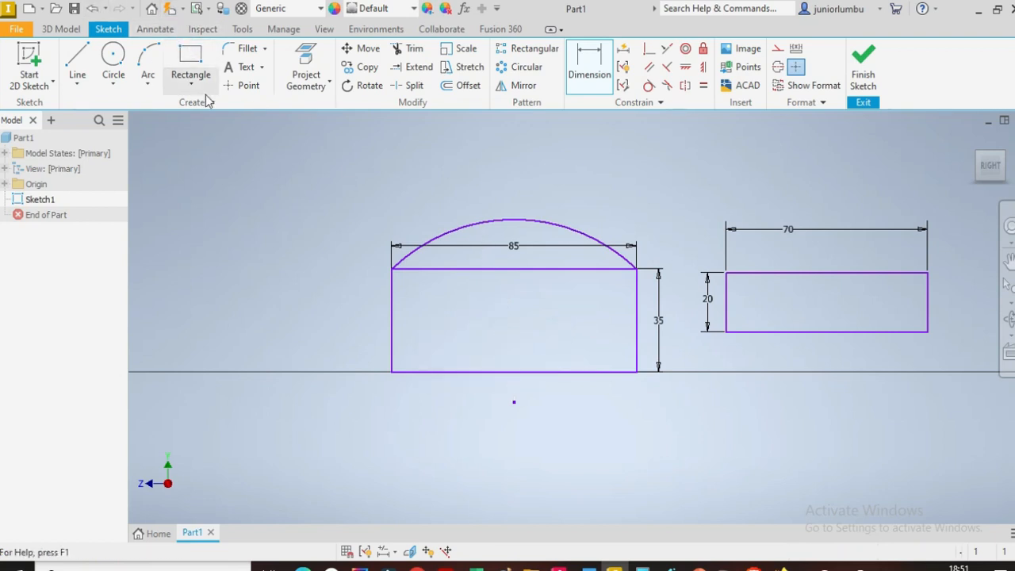
- Dimension the arc's radius, placing the value inside the 85 mm rectangle, and set it to 65 mm
{"action": "left_click", "coordinate": [579, 64]}
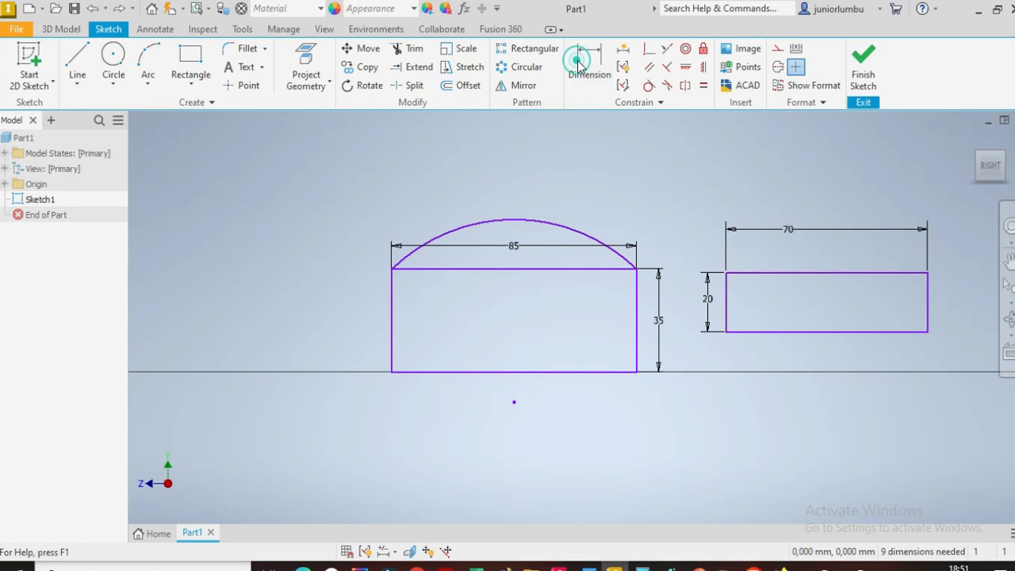
{"action": "left_click", "coordinate": [485, 228]}
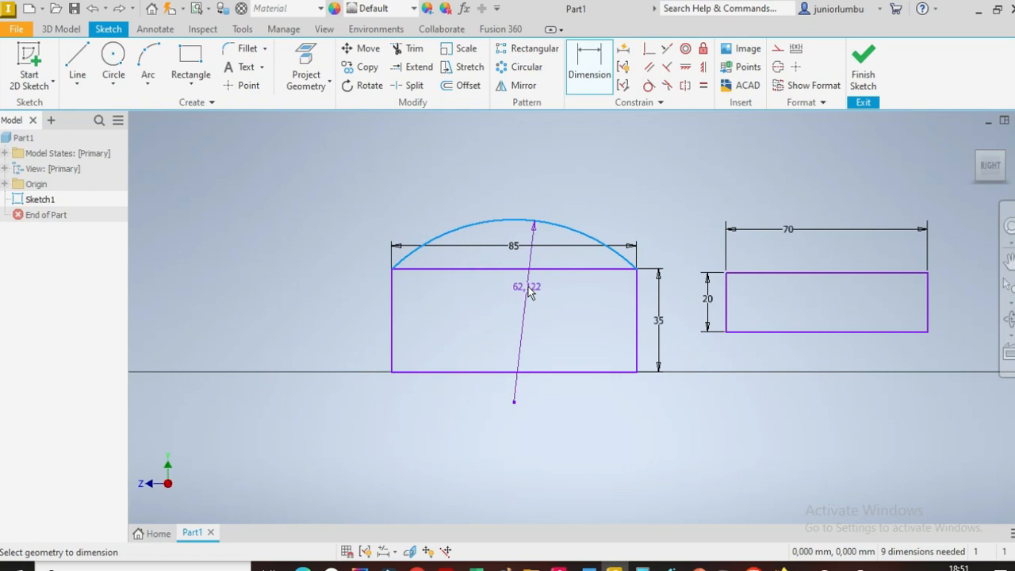
{"action": "left_click", "coordinate": [480, 294]}
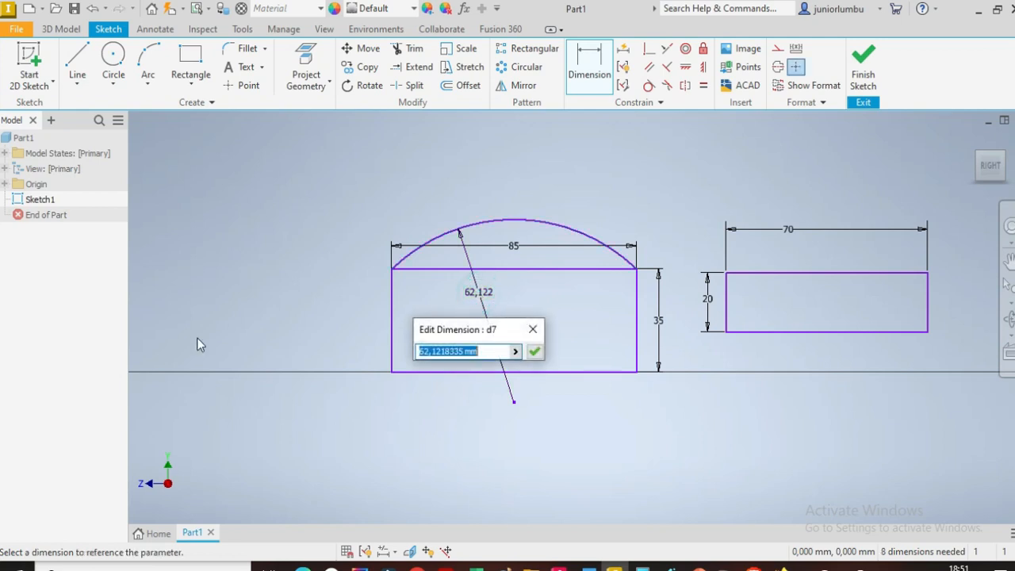
{"action": "type", "text": "6"}
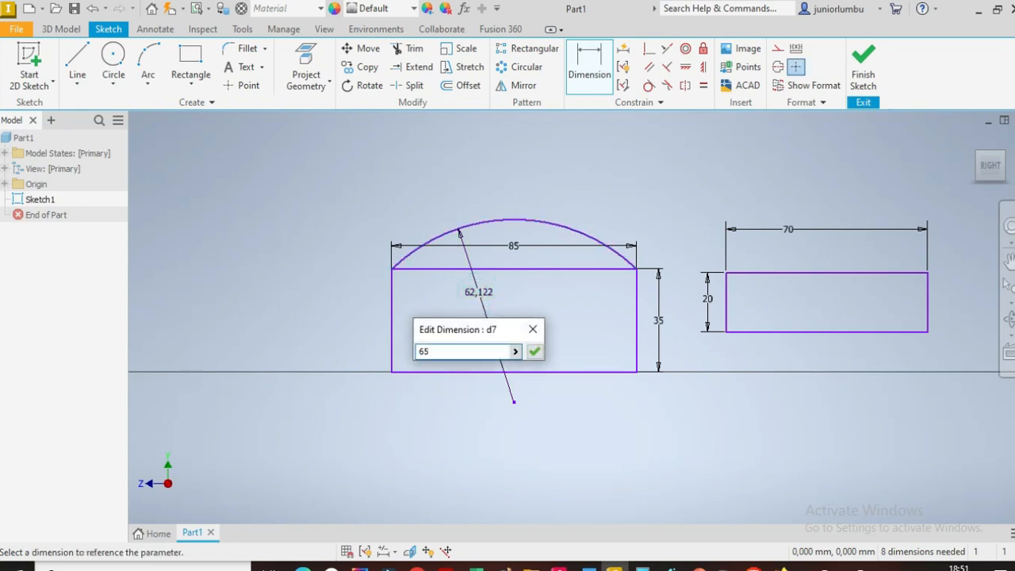
{"action": "type", "text": "5"}
{"action": "key", "text": "Return"}
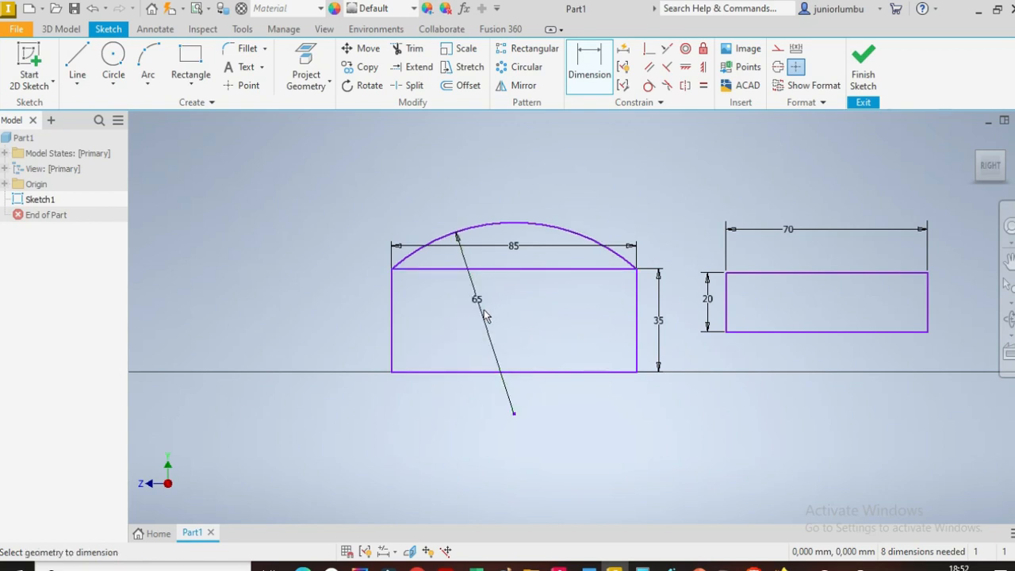
- Draw a tangent arc from the 70 mm rectangle's free upper corner, curving outward and downward with a radius of about 34 mm
{"action": "left_click", "coordinate": [149, 86]}
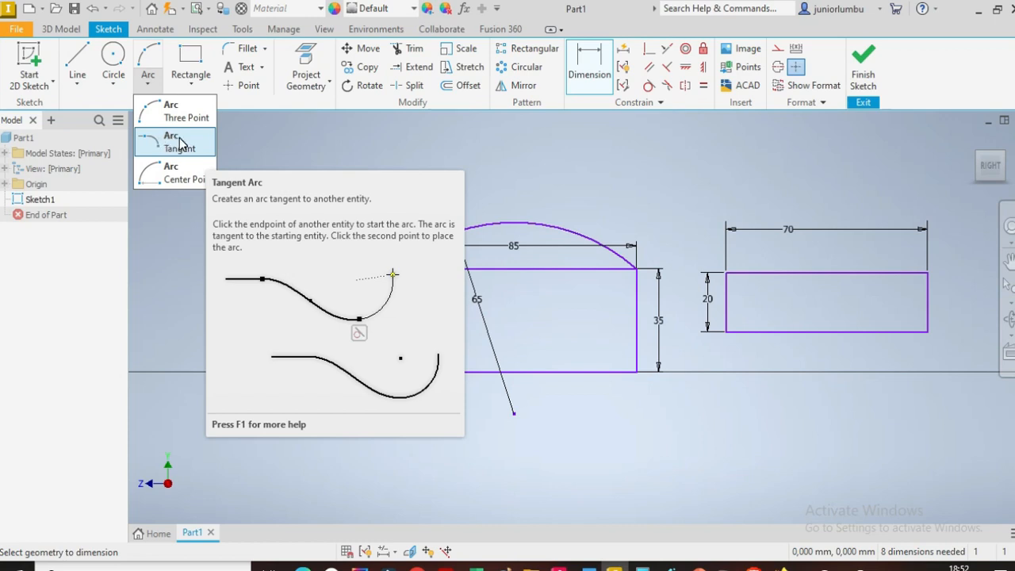
{"action": "left_click", "coordinate": [170, 140]}
{"action": "scroll", "coordinate": [913, 286], "scroll_direction": "down", "scroll_amount": 5}
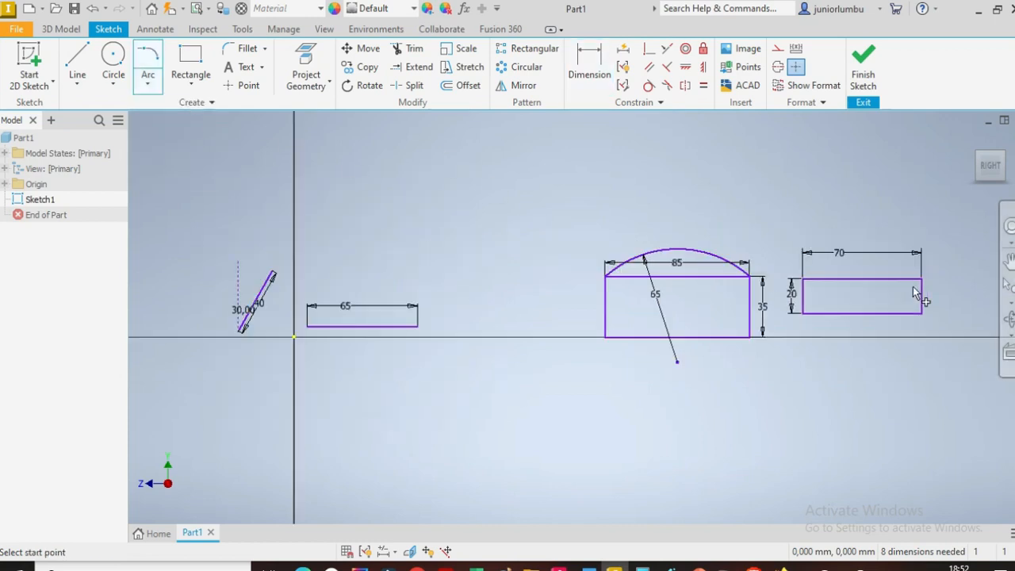
{"action": "scroll", "coordinate": [939, 282], "scroll_direction": "up", "scroll_amount": 4}
{"action": "scroll", "coordinate": [928, 291], "scroll_direction": "up", "scroll_amount": 3}
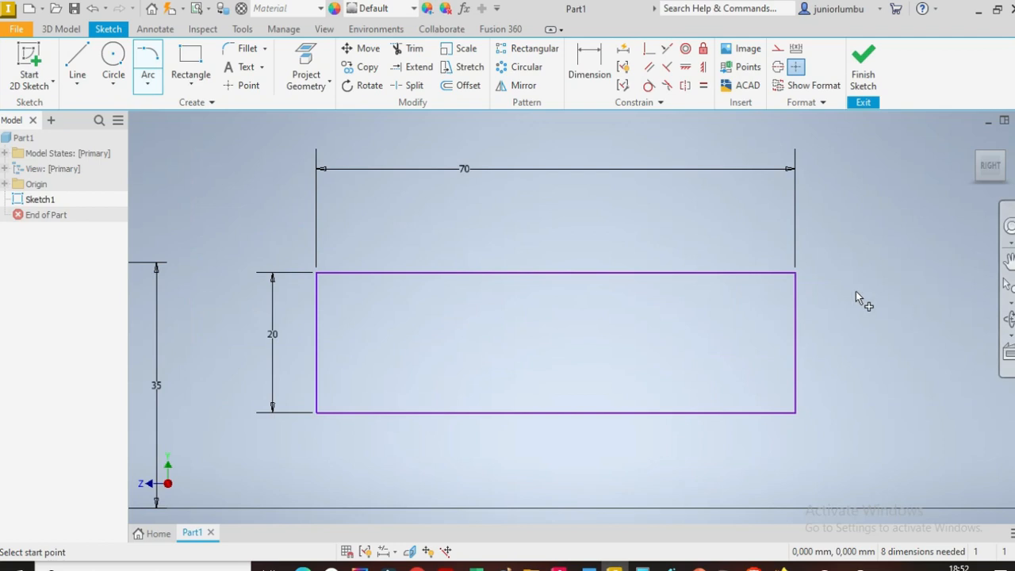
{"action": "left_click", "coordinate": [797, 273]}
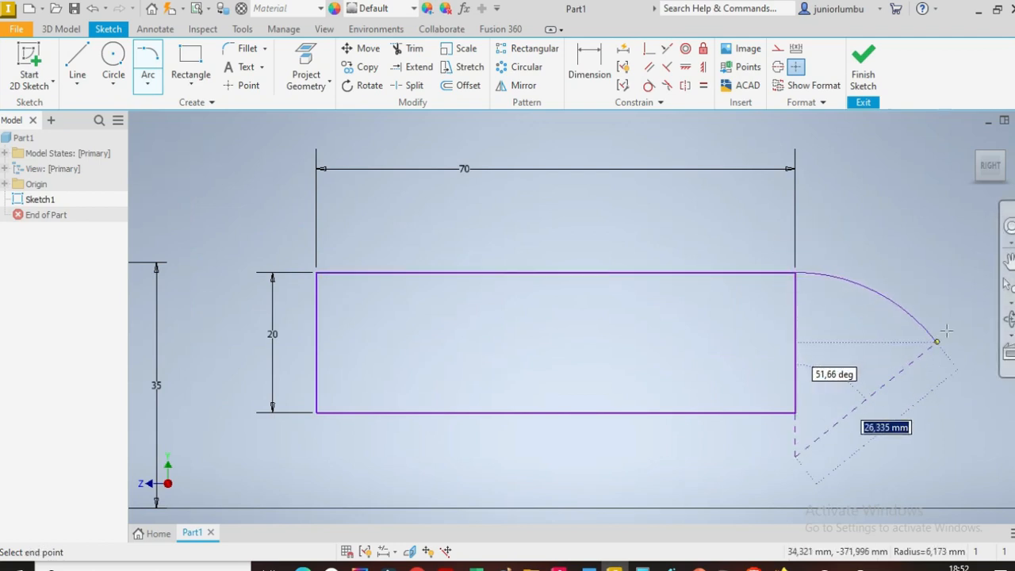
{"action": "key", "text": "Escape"}
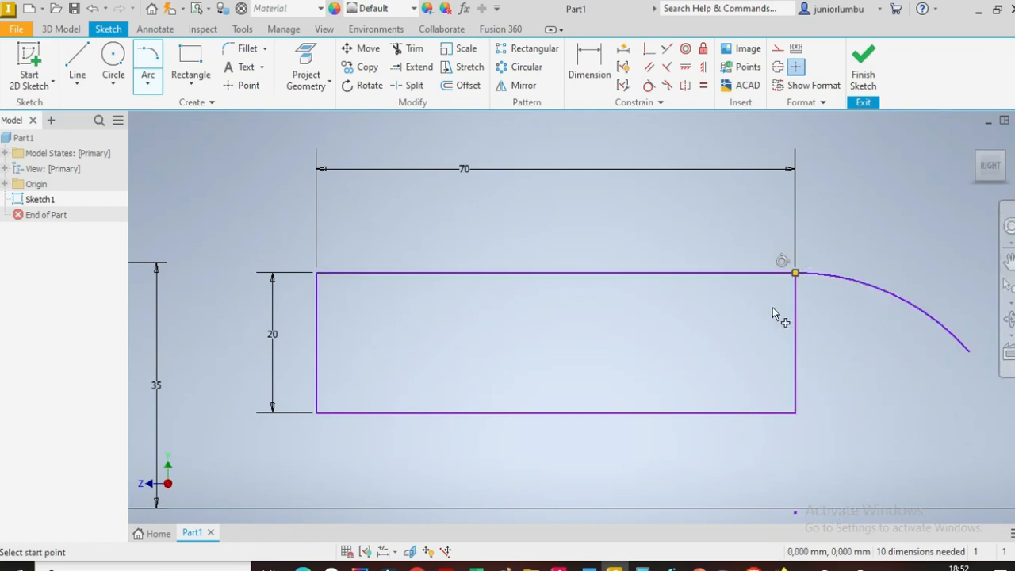
- Dimension the tangent arc's radius, placing the value beneath the curve, and set it to 38 mm
{"action": "scroll", "coordinate": [773, 321], "scroll_direction": "down", "scroll_amount": 3}
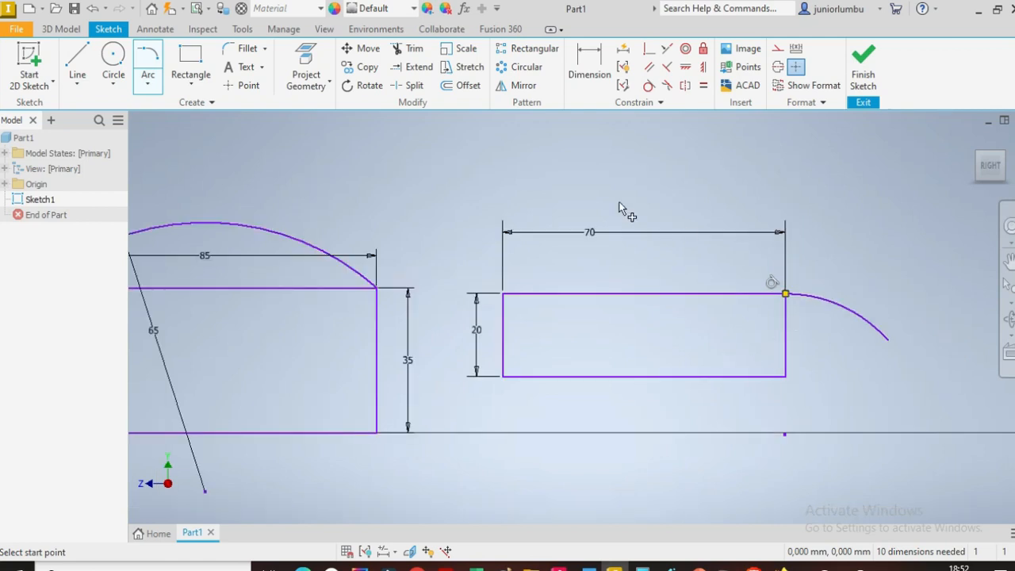
{"action": "left_click", "coordinate": [592, 74]}
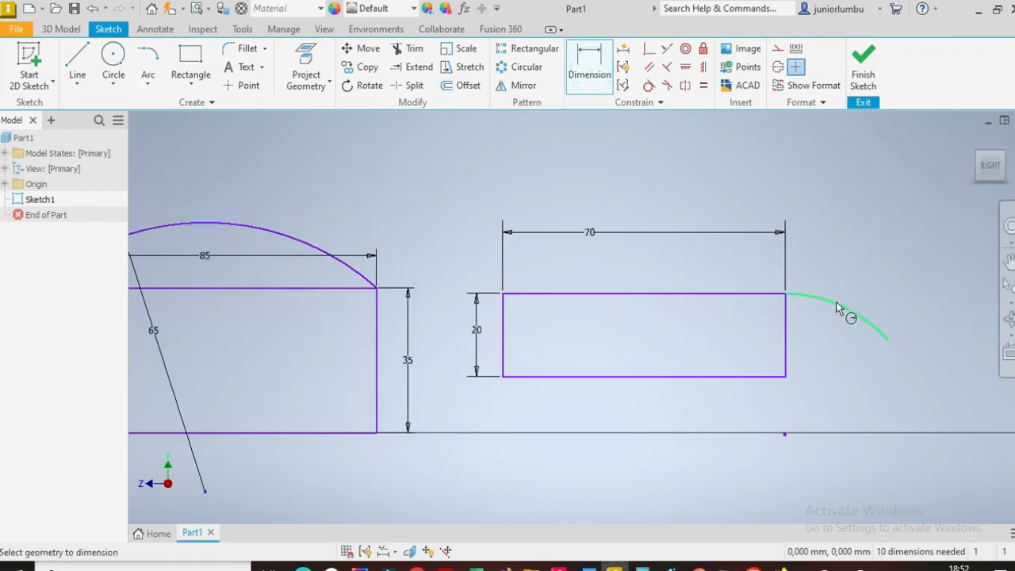
{"action": "left_click", "coordinate": [832, 300]}
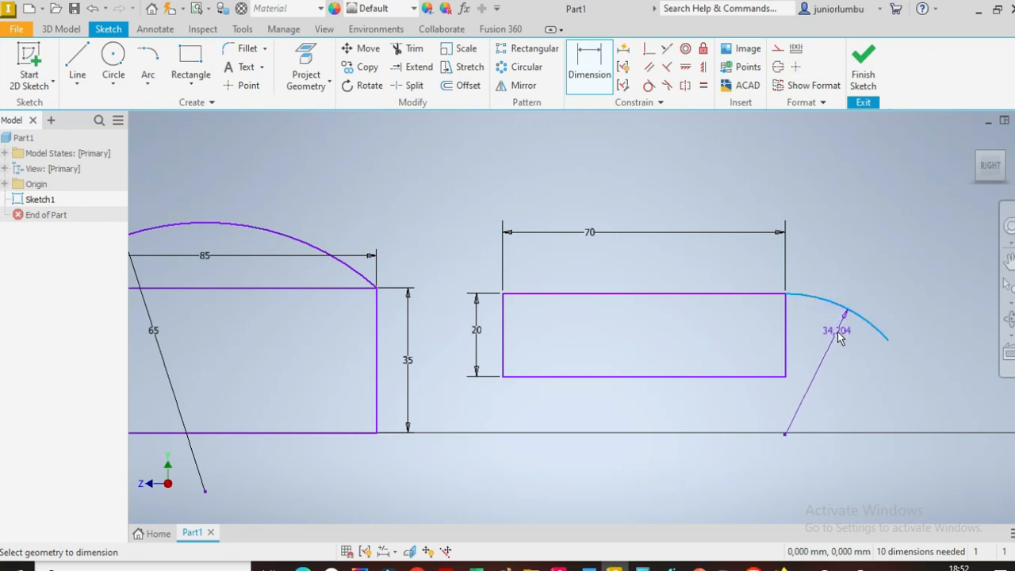
{"action": "left_click", "coordinate": [839, 337]}
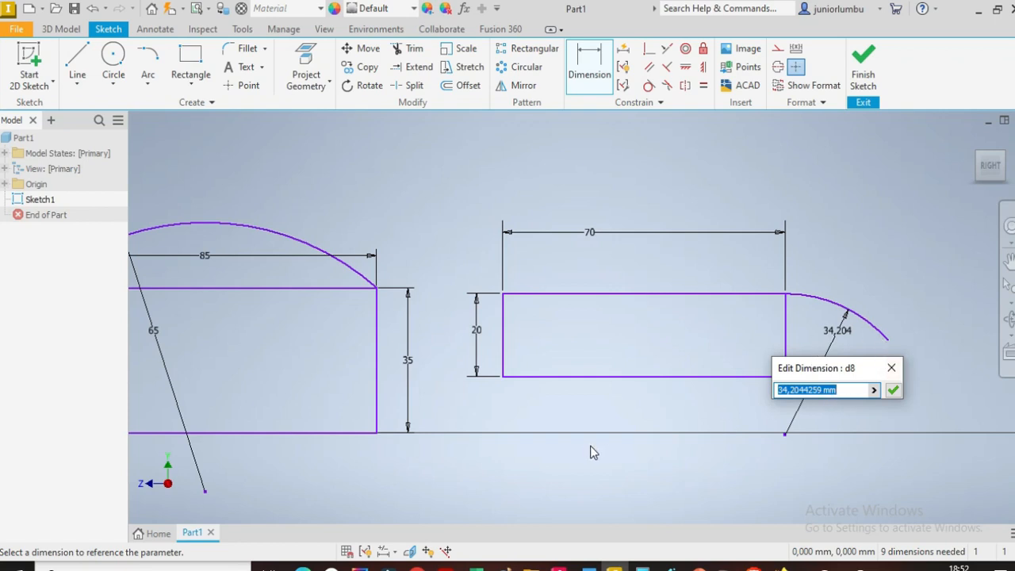
{"action": "type", "text": "38"}
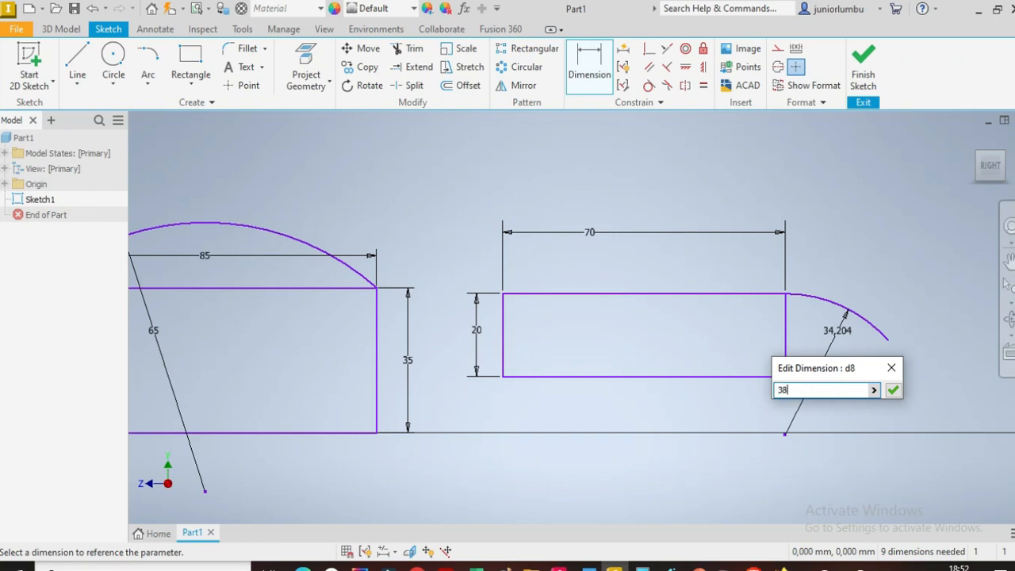
{"action": "key", "text": "Return"}
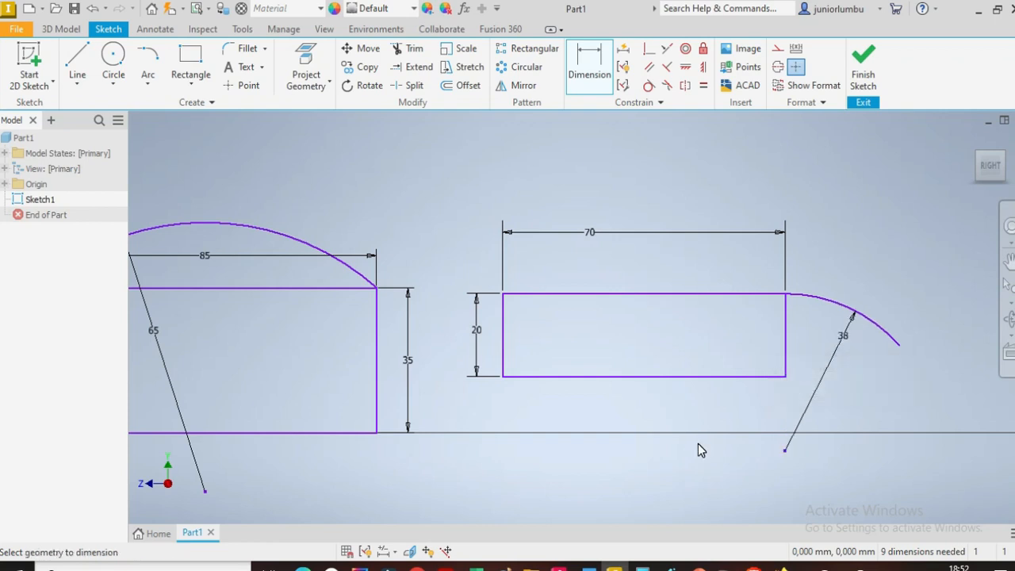
- Draw a centre-point arc of about 33 mm radius, centred near the middle of the 70 mm rectangle's upper edge, from its upper-left corner over into the rectangle
{"action": "scroll", "coordinate": [715, 382], "scroll_direction": "down", "scroll_amount": 3}
{"action": "scroll", "coordinate": [717, 404], "scroll_direction": "up", "scroll_amount": 3}
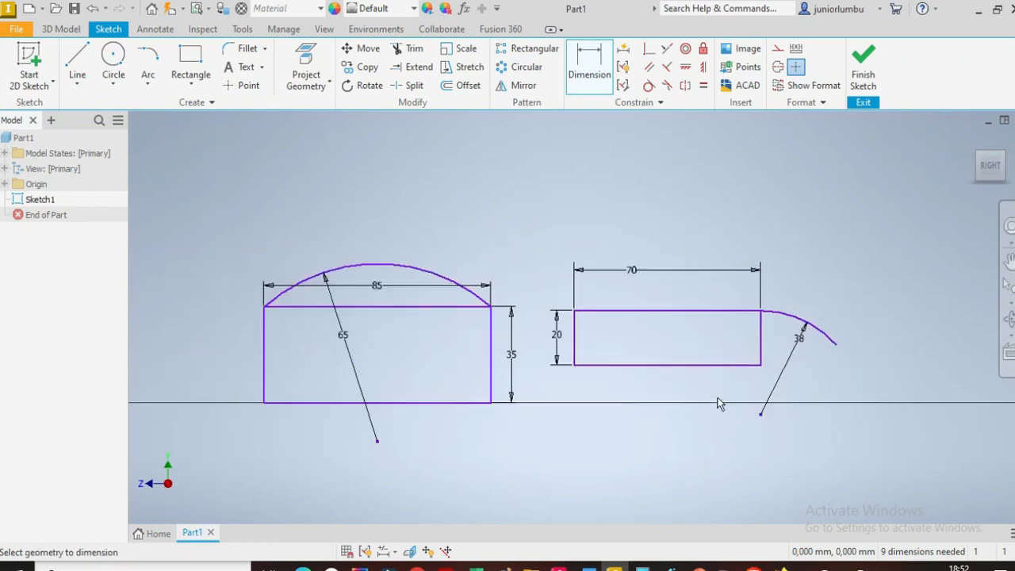
{"action": "left_click", "coordinate": [155, 90]}
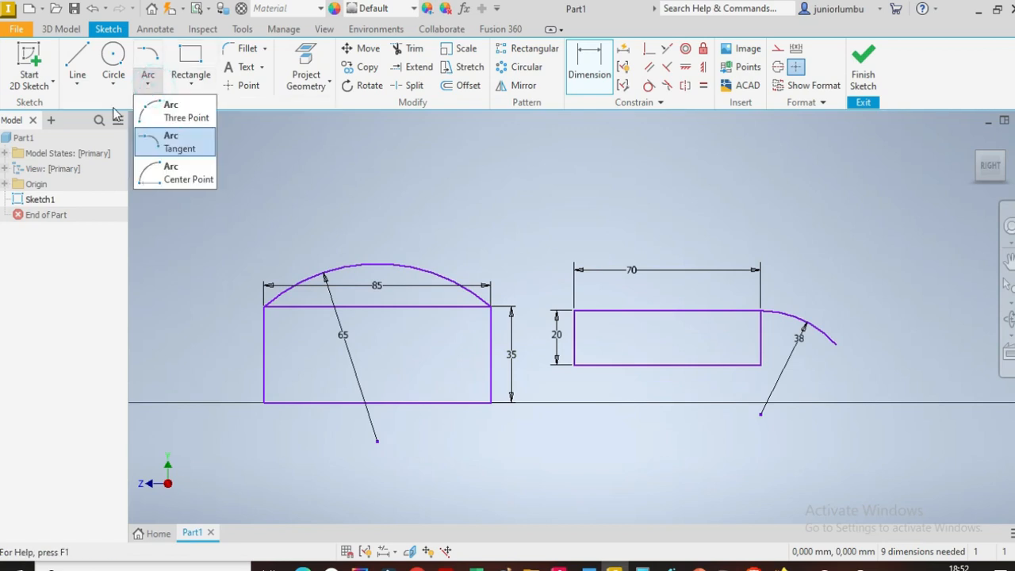
{"action": "left_click", "coordinate": [154, 178]}
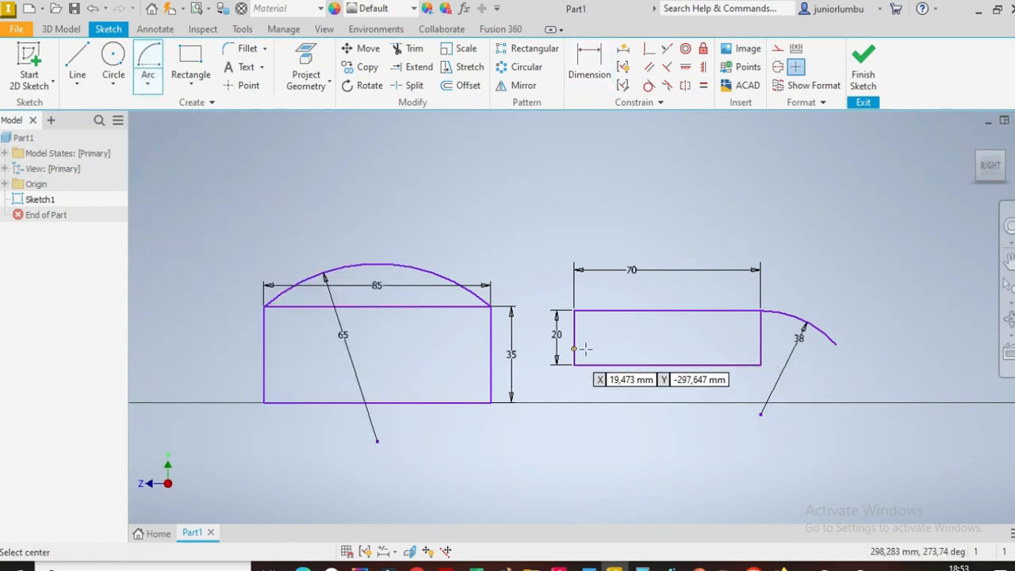
{"action": "left_click", "coordinate": [663, 311]}
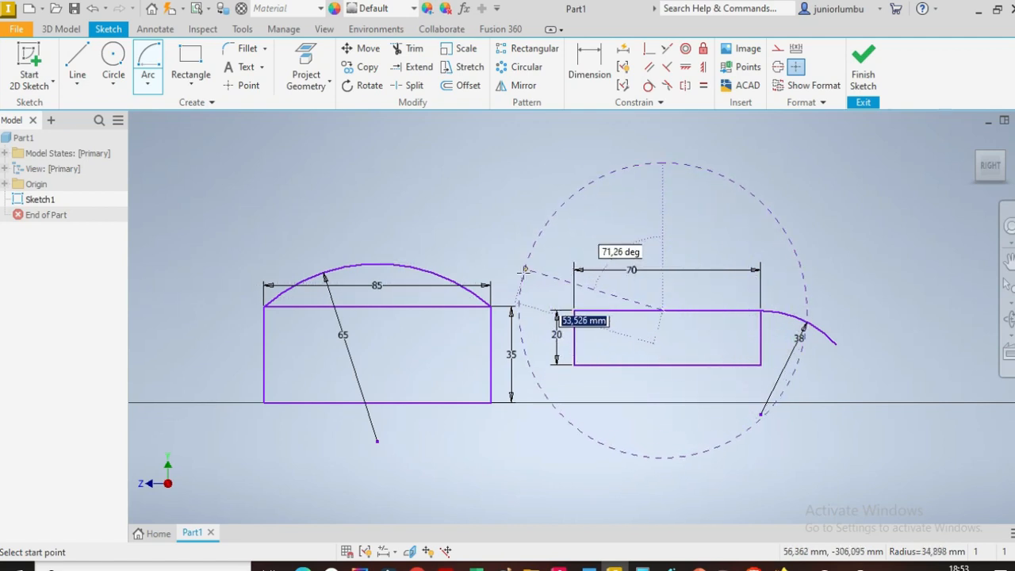
{"action": "left_click", "coordinate": [575, 310]}
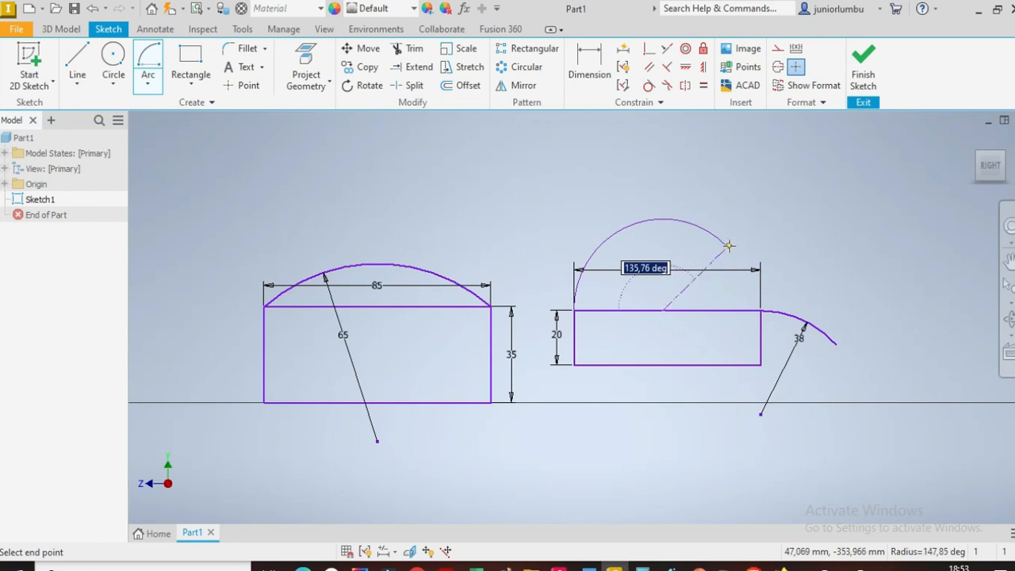
{"action": "left_click", "coordinate": [746, 346]}
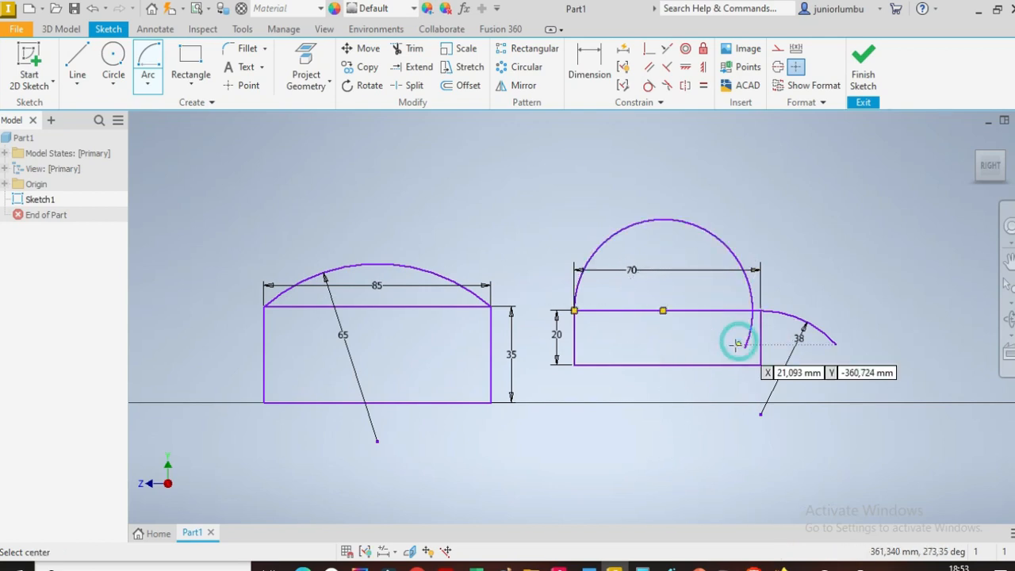
- Dimension the centre-point arc's radius, placing the value inside the arc, and set it to 30 mm
{"action": "left_click", "coordinate": [589, 67]}
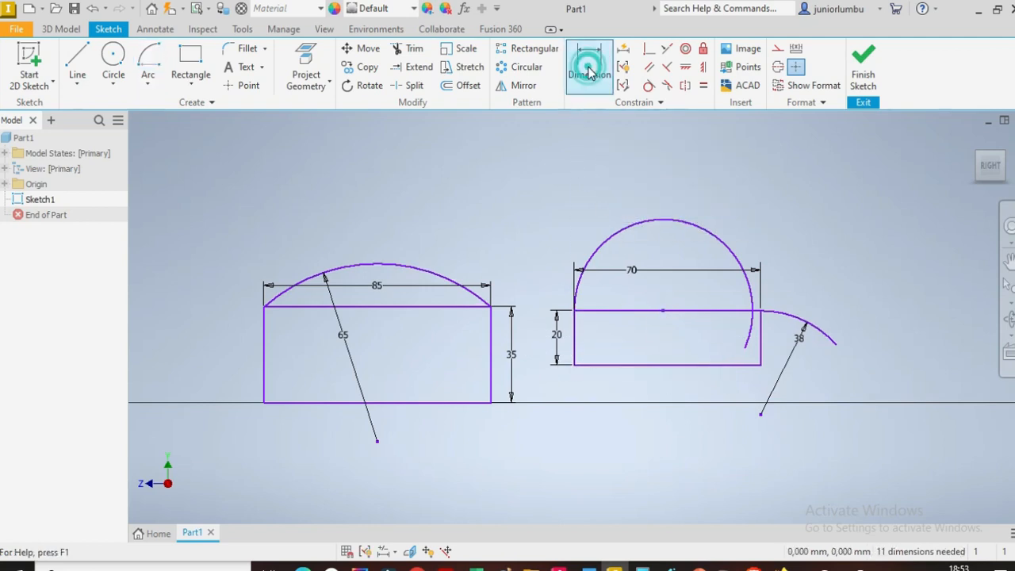
{"action": "left_click", "coordinate": [669, 225]}
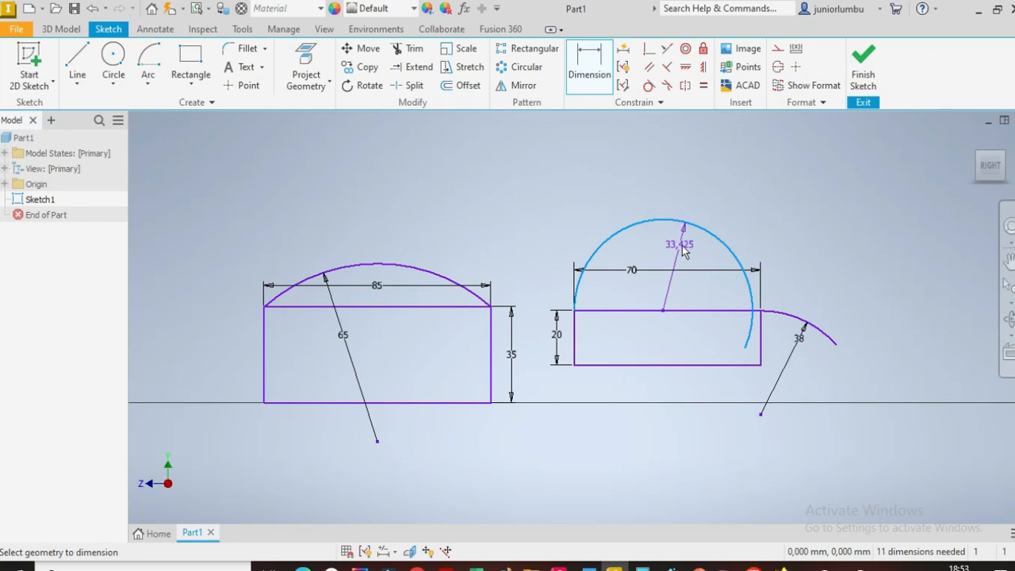
{"action": "type", "text": "30"}
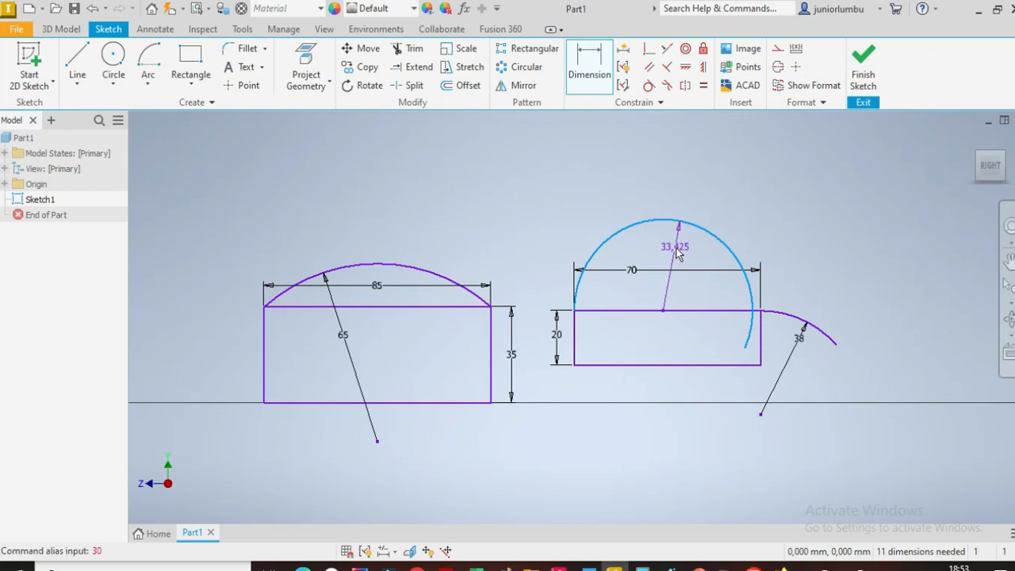
{"action": "left_click", "coordinate": [677, 248]}
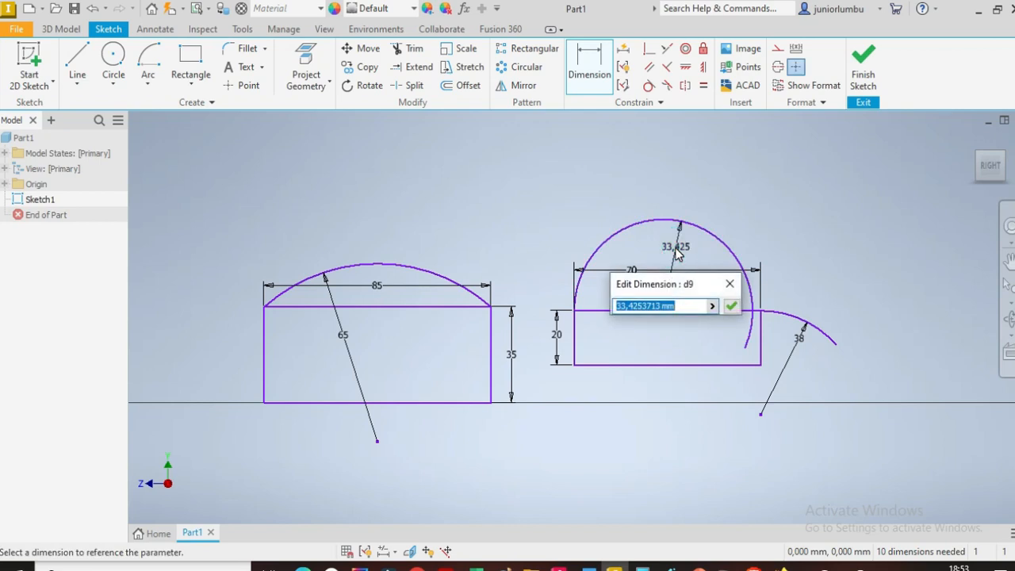
{"action": "type", "text": "30"}
{"action": "key", "text": "Return"}
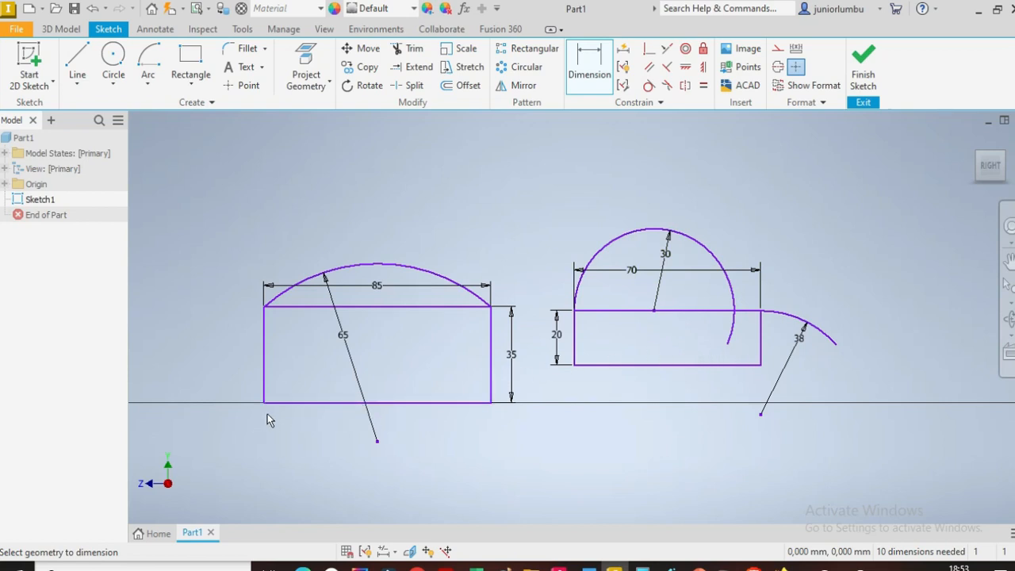
- Draw a third, wide two-point rectangle in the empty area below and between the two dimensioned rectangles
{"action": "left_click", "coordinate": [190, 57]}
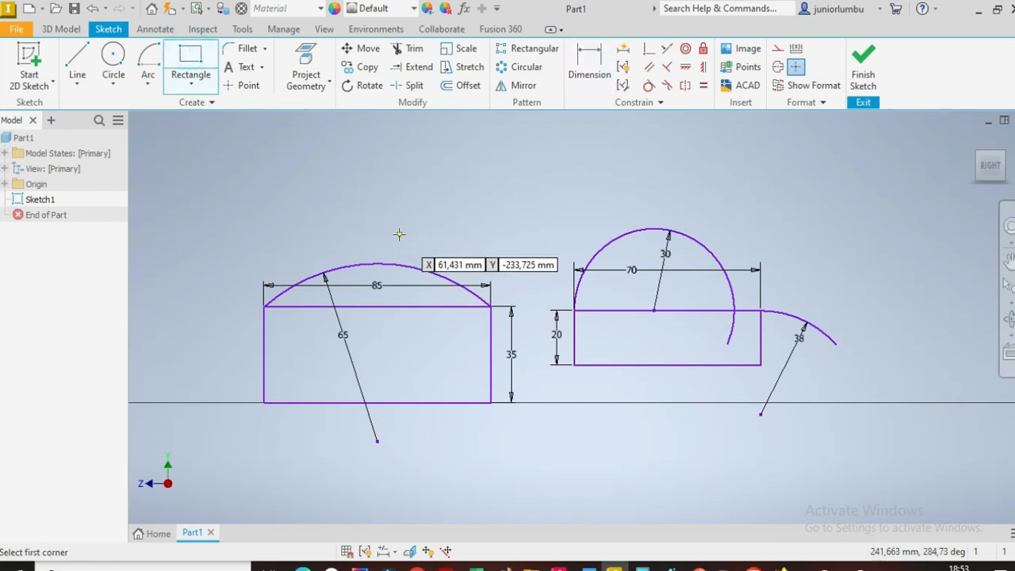
{"action": "scroll", "coordinate": [399, 234], "scroll_direction": "up", "scroll_amount": 4}
{"action": "scroll", "coordinate": [410, 354], "scroll_direction": "down", "scroll_amount": 5}
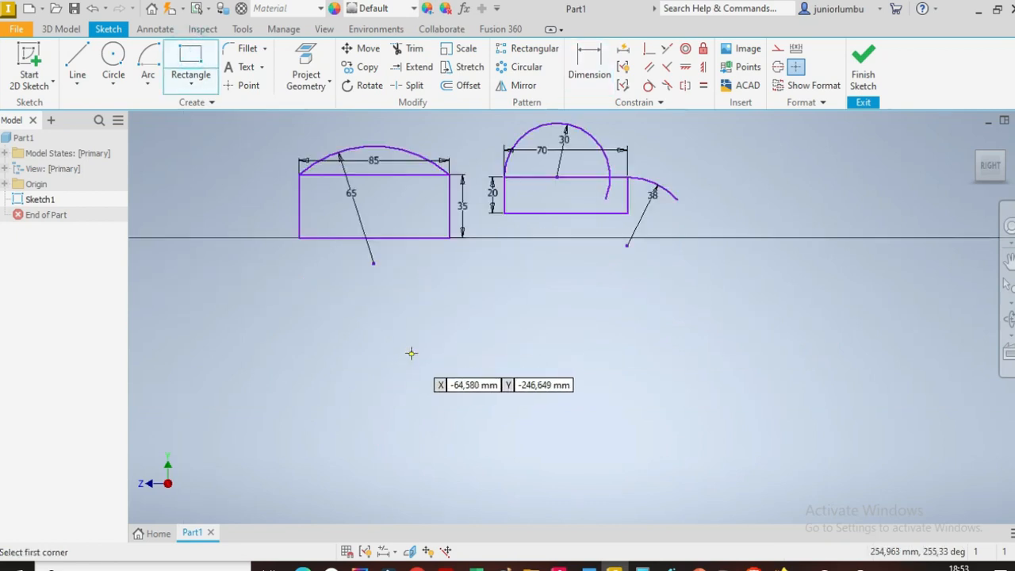
{"action": "left_click", "coordinate": [424, 212]}
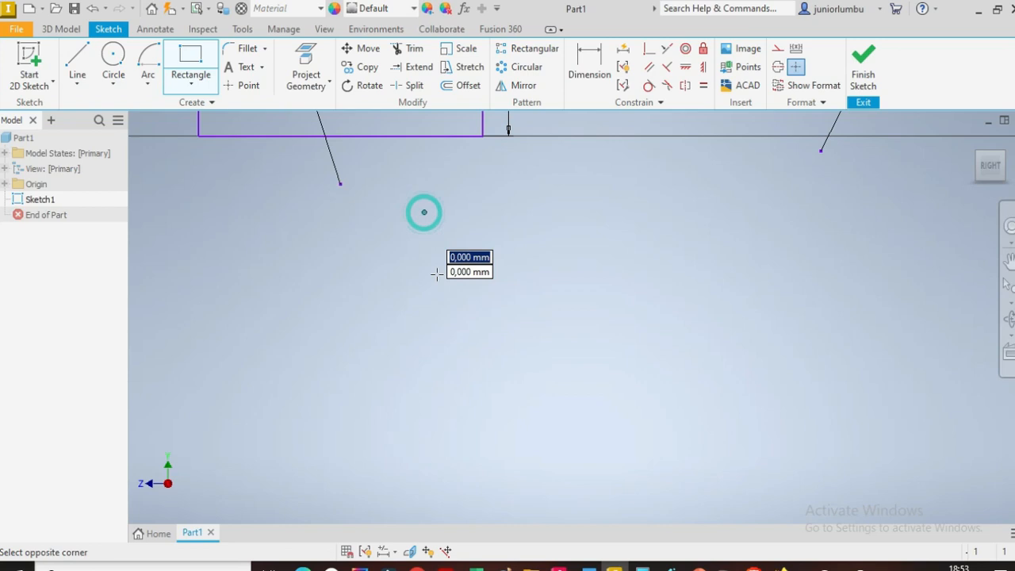
{"action": "left_click", "coordinate": [719, 337]}
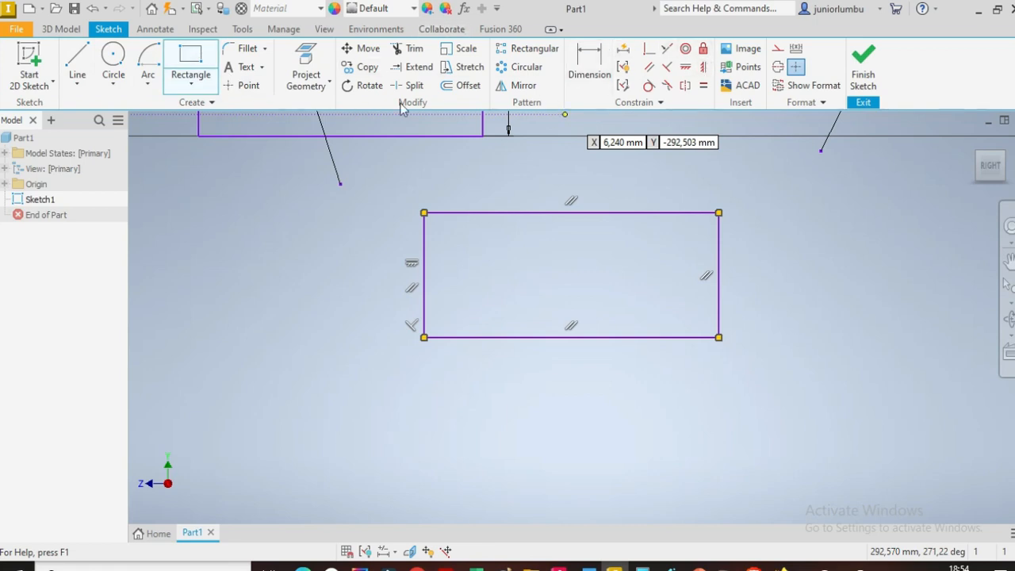
- Round all four corners of the third rectangle with 5 mm 2D fillets of equal radius
{"action": "left_click", "coordinate": [232, 50]}
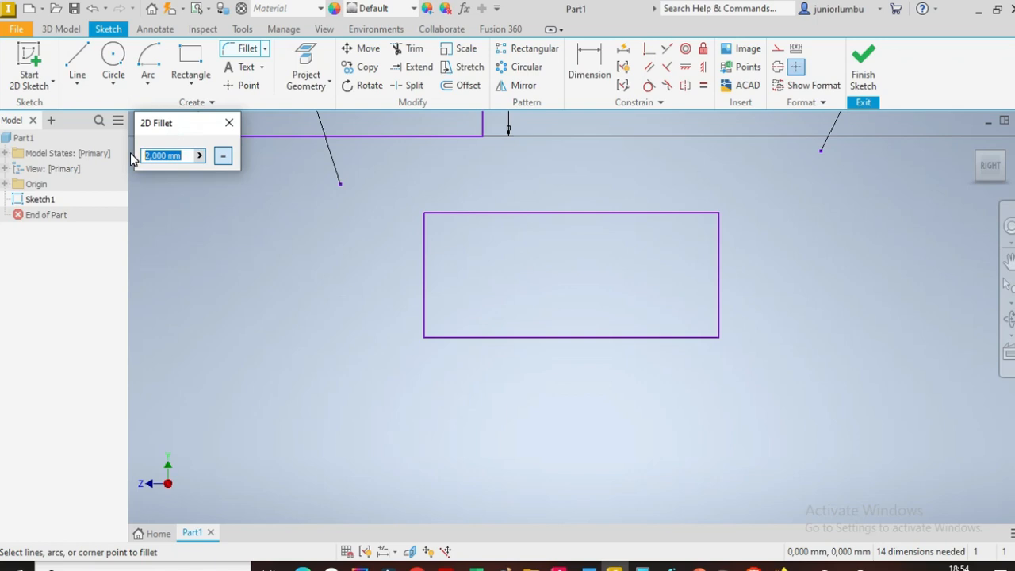
{"action": "type", "text": "5"}
{"action": "left_click", "coordinate": [423, 249]}
{"action": "left_click", "coordinate": [459, 214]}
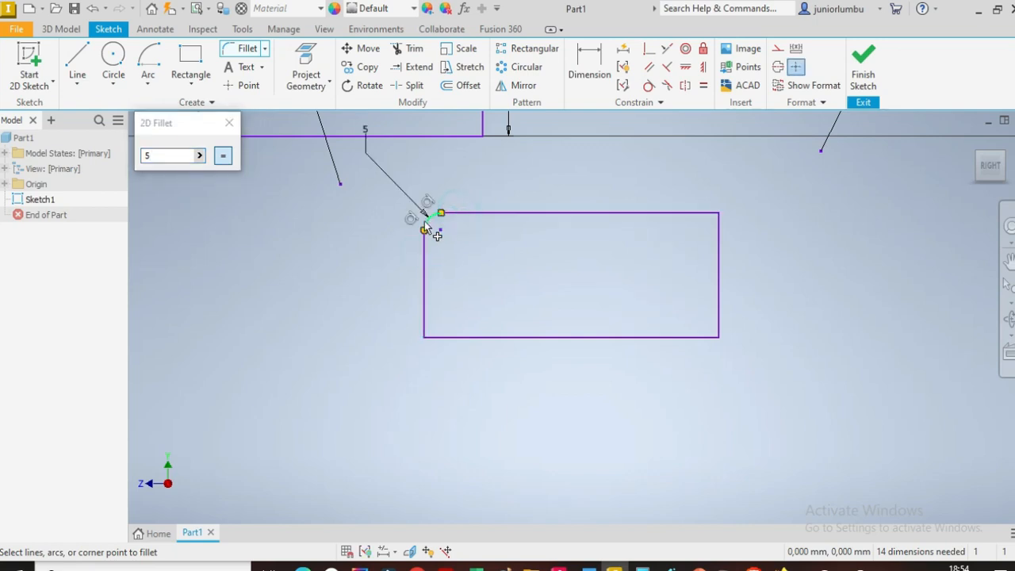
{"action": "left_click", "coordinate": [675, 214]}
{"action": "left_click", "coordinate": [718, 235]}
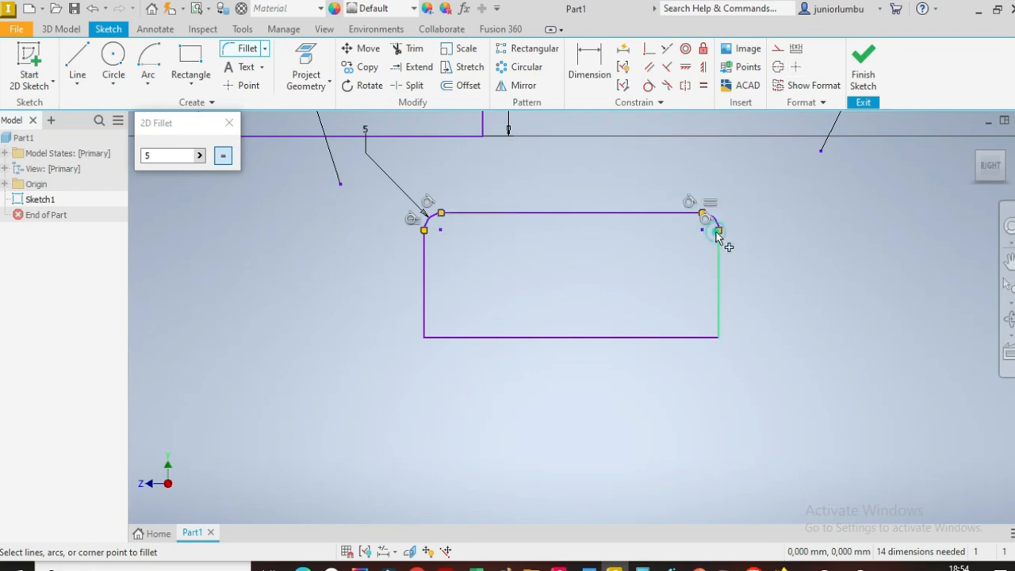
{"action": "left_click", "coordinate": [694, 337]}
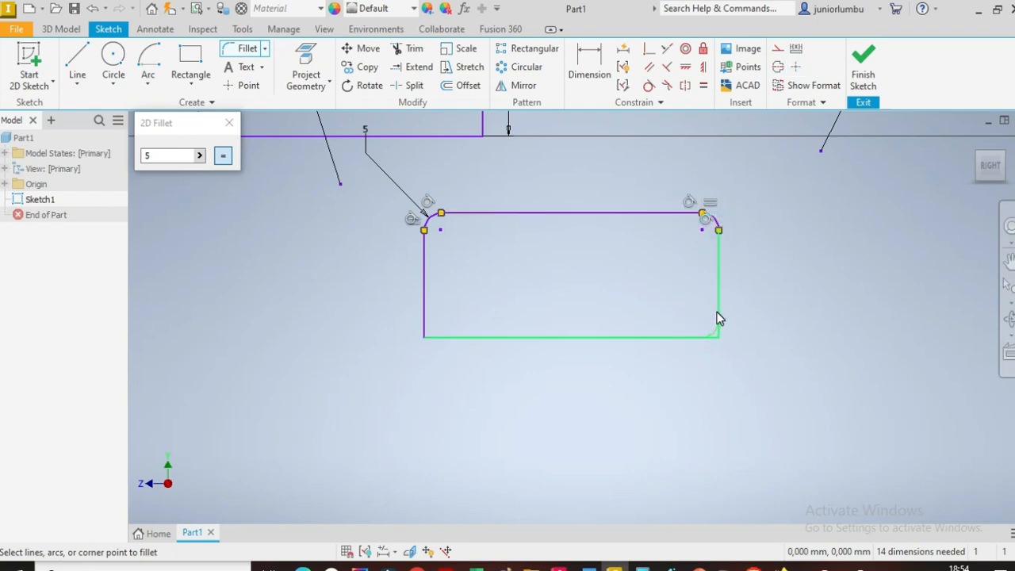
{"action": "left_click", "coordinate": [718, 318]}
{"action": "left_click", "coordinate": [426, 304]}
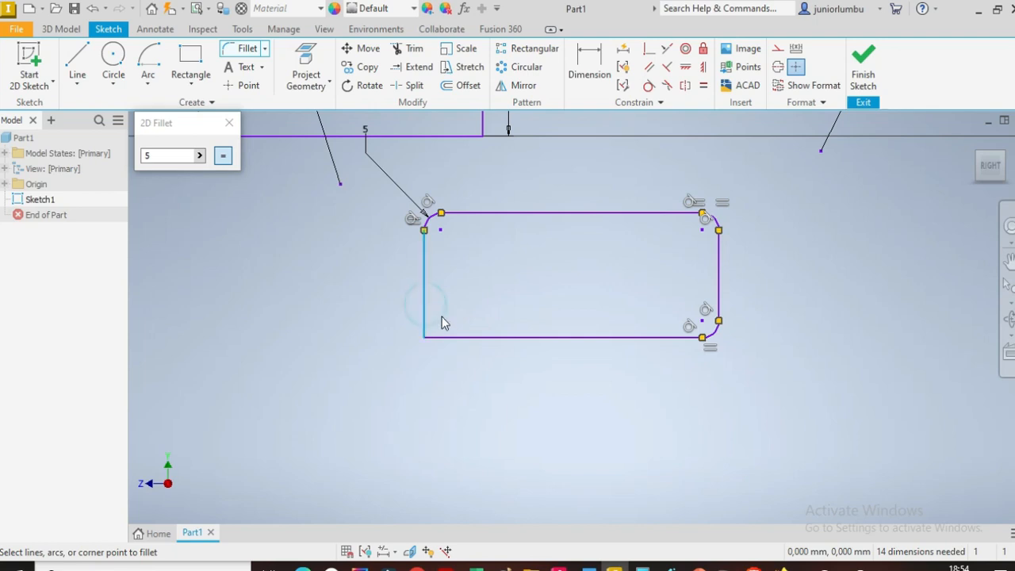
{"action": "left_click", "coordinate": [452, 337]}
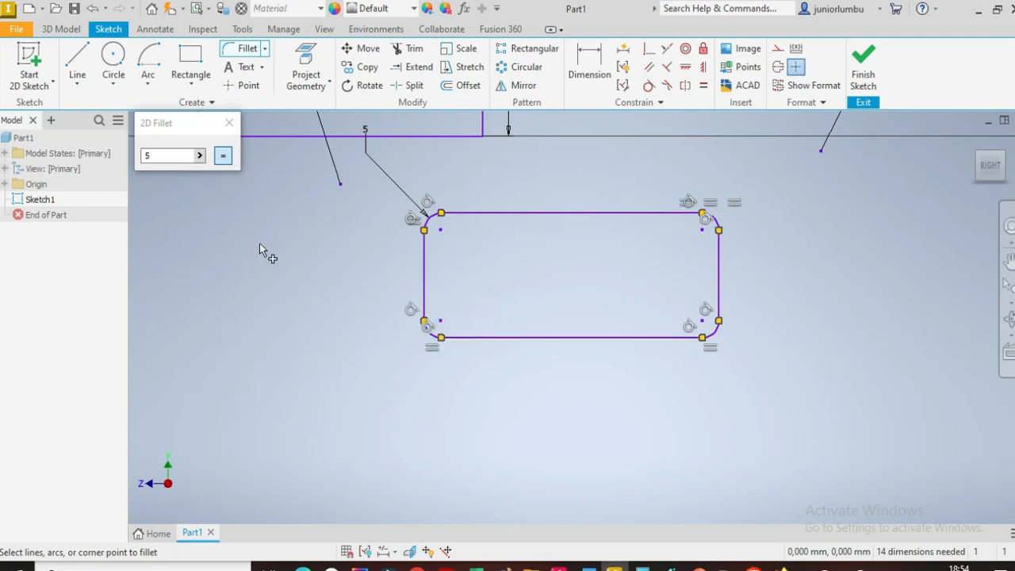
{"action": "left_click", "coordinate": [229, 124]}
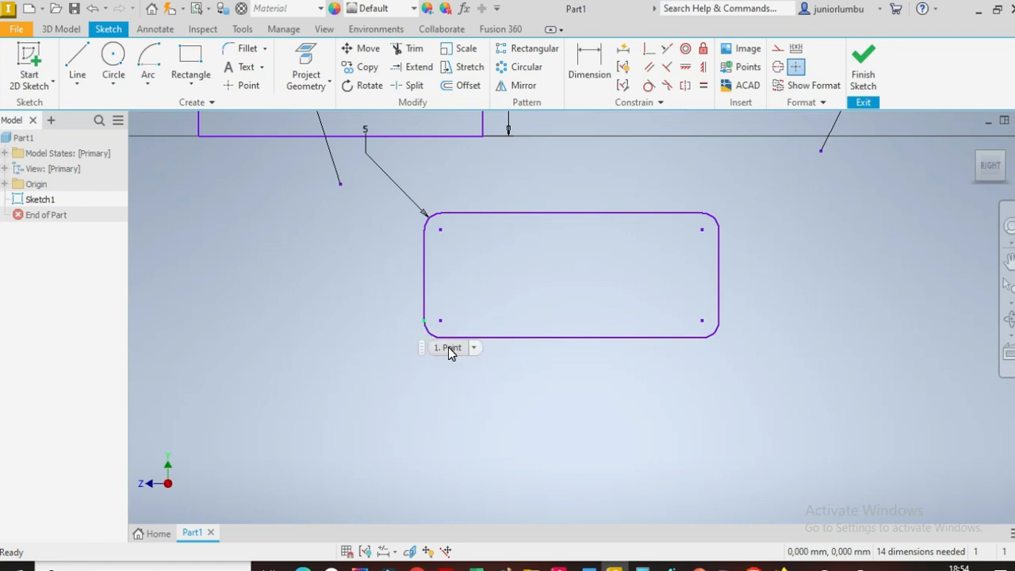
{"action": "scroll", "coordinate": [448, 346], "scroll_direction": "down", "scroll_amount": 5}
{"action": "scroll", "coordinate": [493, 238], "scroll_direction": "up", "scroll_amount": 2}
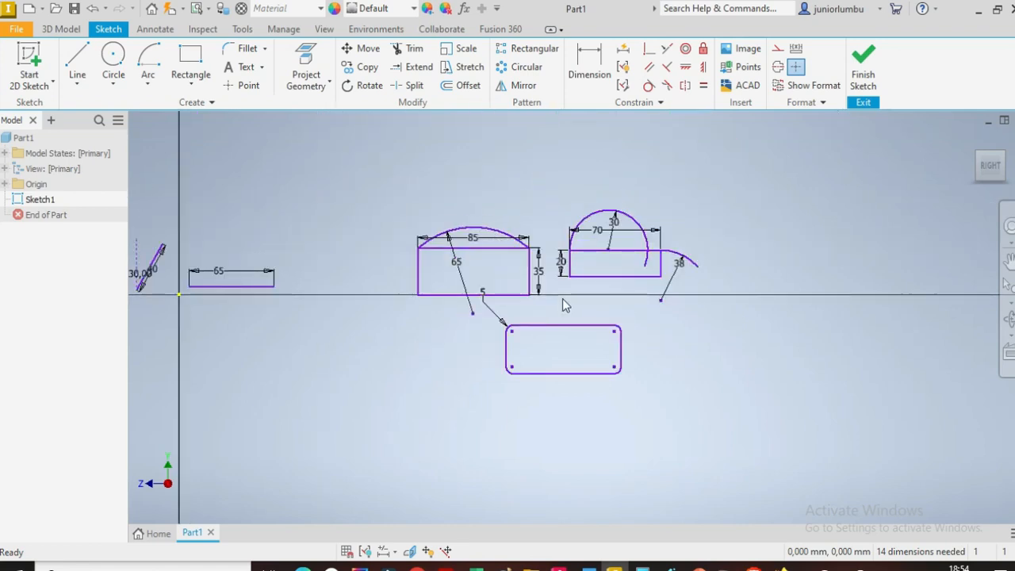
{"action": "scroll", "coordinate": [564, 298], "scroll_direction": "up", "scroll_amount": 3}
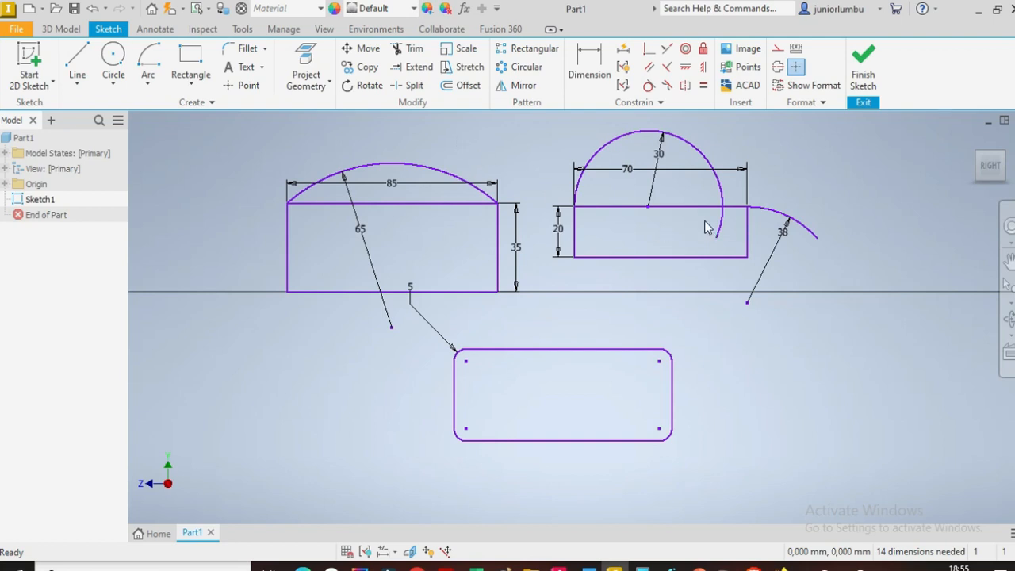
- Trim the end of the 30 mm arc that extends into the 70 mm rectangle, back to the rectangle's upper edge
{"action": "left_click", "coordinate": [409, 50]}
{"action": "left_click", "coordinate": [718, 233]}
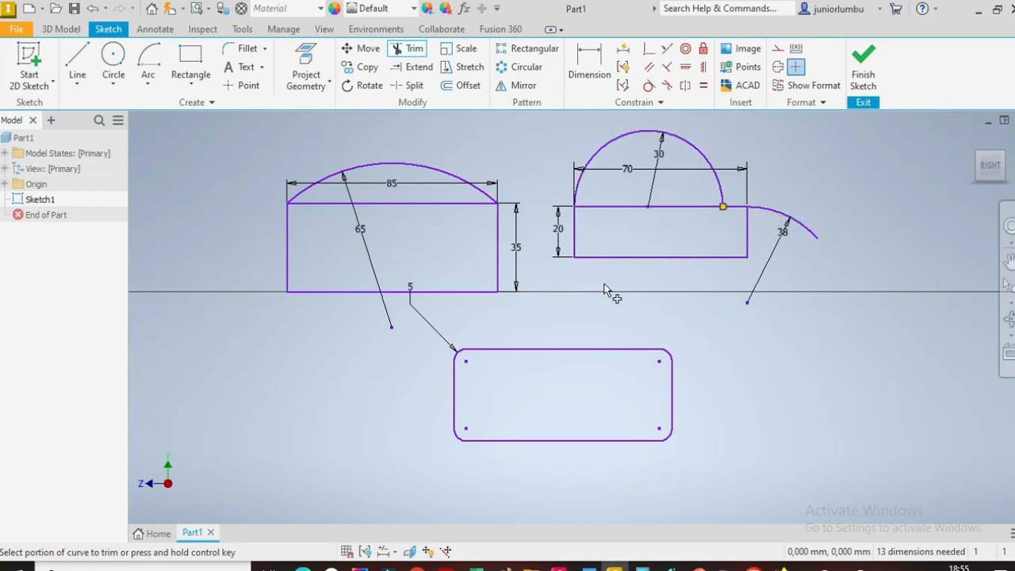
- Draw a tall, narrow two-point rectangle crossing the middle of the 85 mm rectangle and a nearly vertical line crossing it near its left side
{"action": "left_click", "coordinate": [191, 59]}
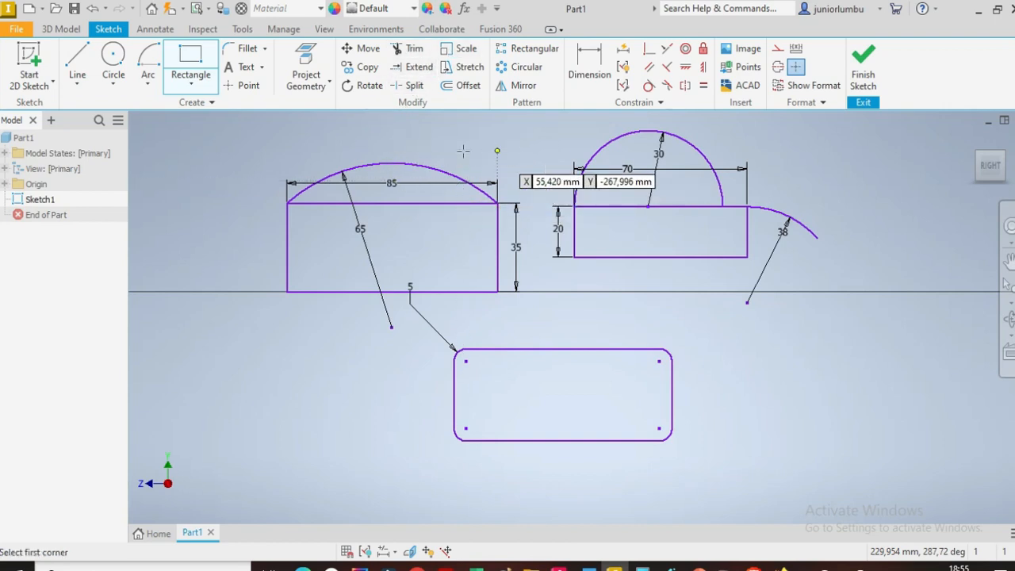
{"action": "left_click", "coordinate": [359, 137]}
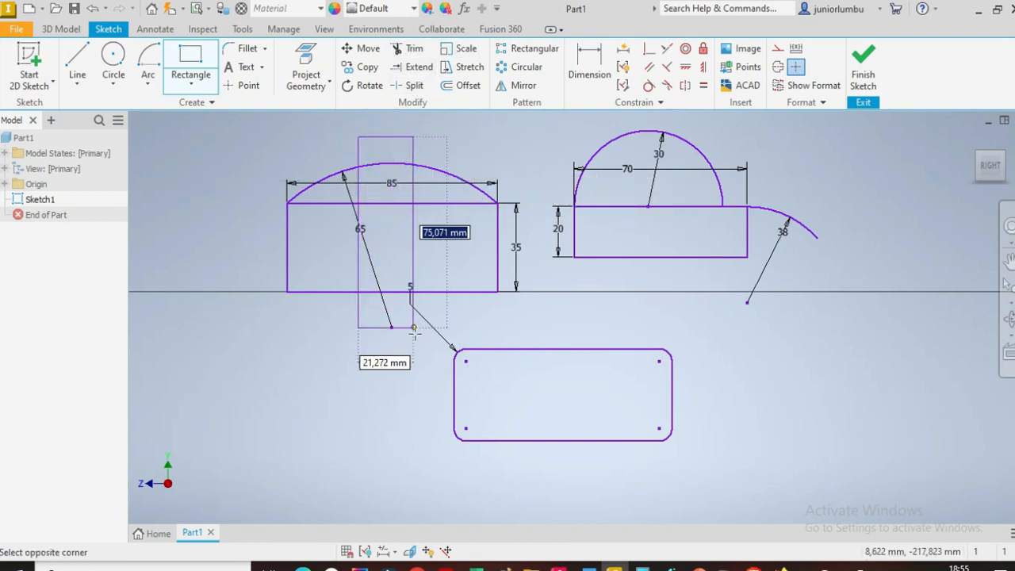
{"action": "left_click", "coordinate": [396, 350]}
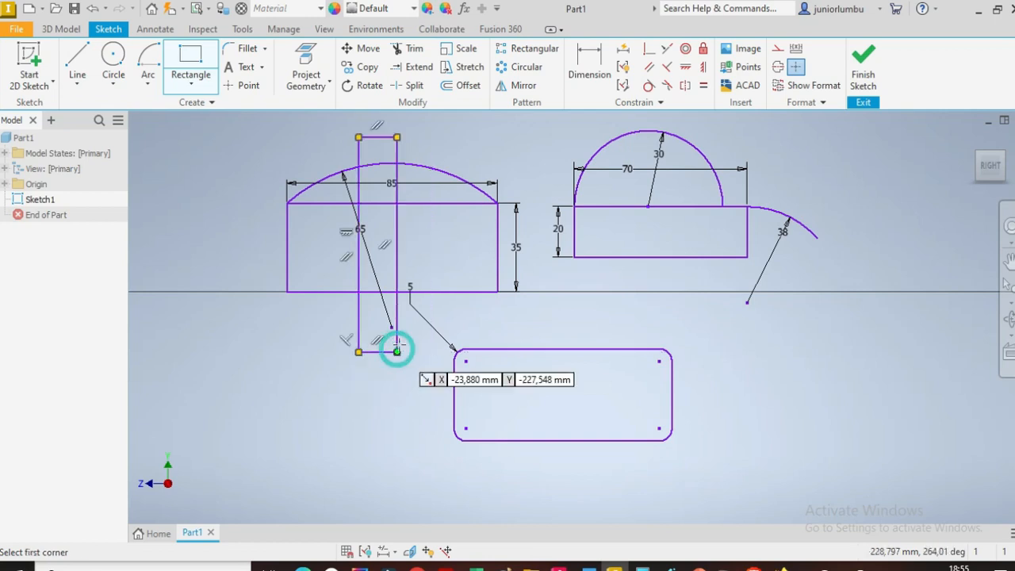
{"action": "left_click", "coordinate": [77, 63]}
{"action": "left_click", "coordinate": [305, 136]}
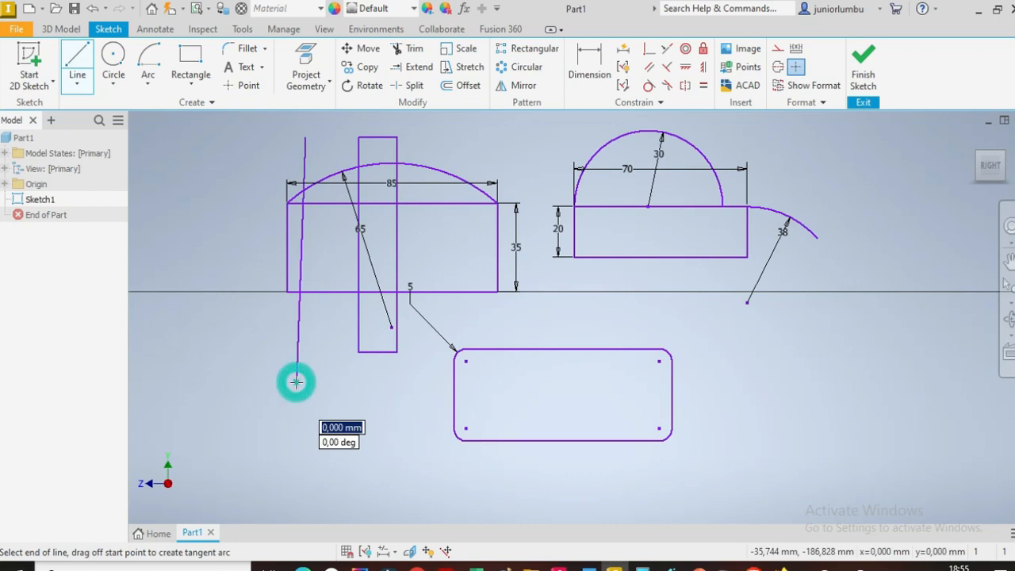
{"action": "key", "text": "Escape"}
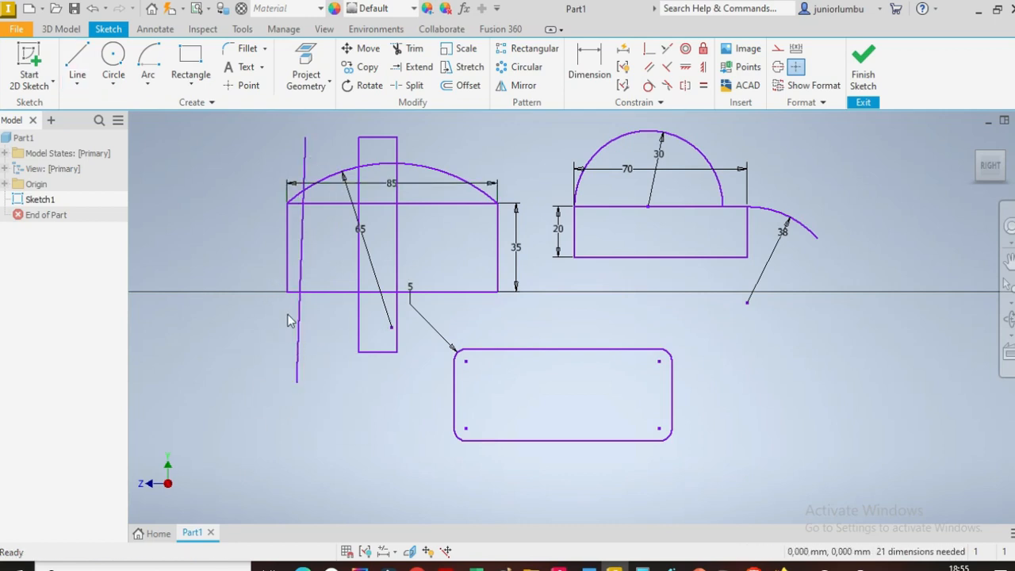
- Trim the part of the nearly vertical line that extends above the 65 mm arc
{"action": "left_click", "coordinate": [411, 51]}
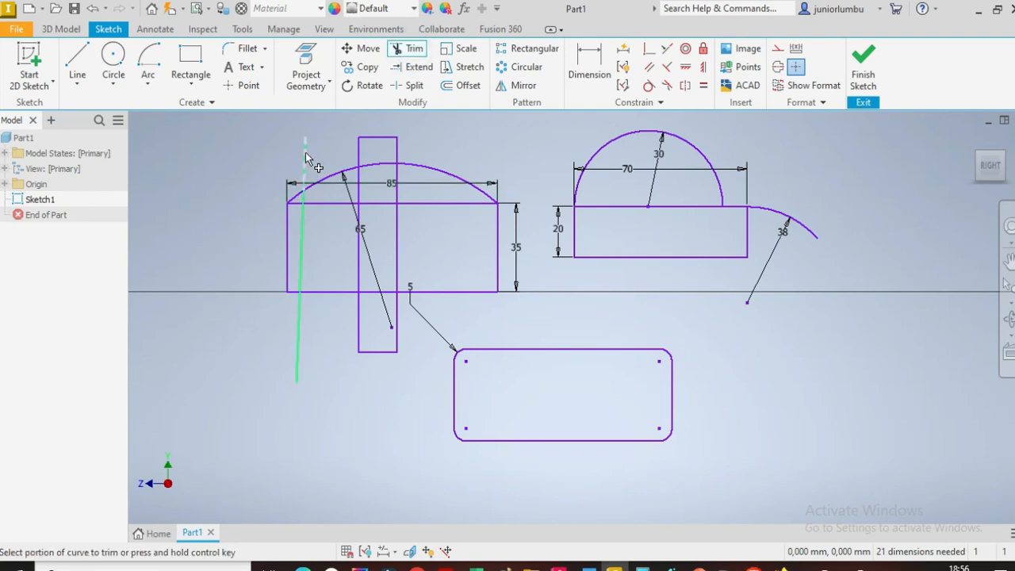
{"action": "scroll", "coordinate": [307, 153], "scroll_direction": "up", "scroll_amount": 3}
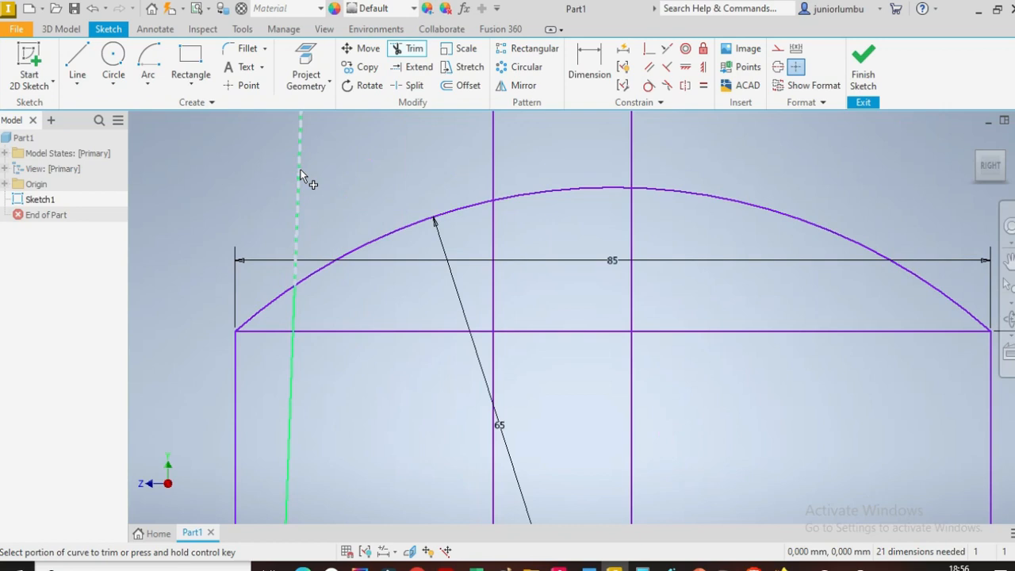
{"action": "scroll", "coordinate": [304, 180], "scroll_direction": "down", "scroll_amount": 2}
{"action": "scroll", "coordinate": [303, 172], "scroll_direction": "up", "scroll_amount": 2}
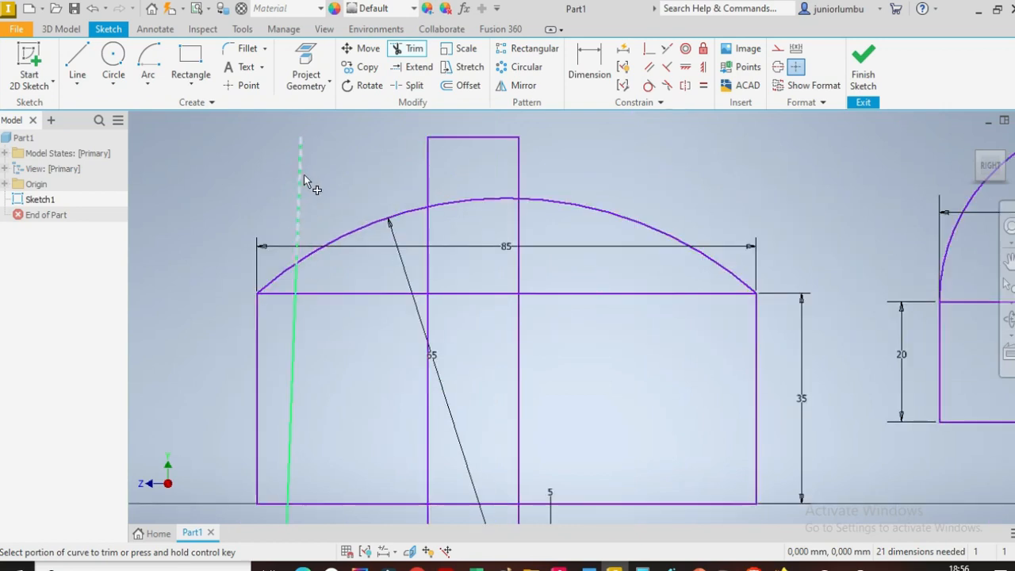
{"action": "left_click", "coordinate": [302, 164]}
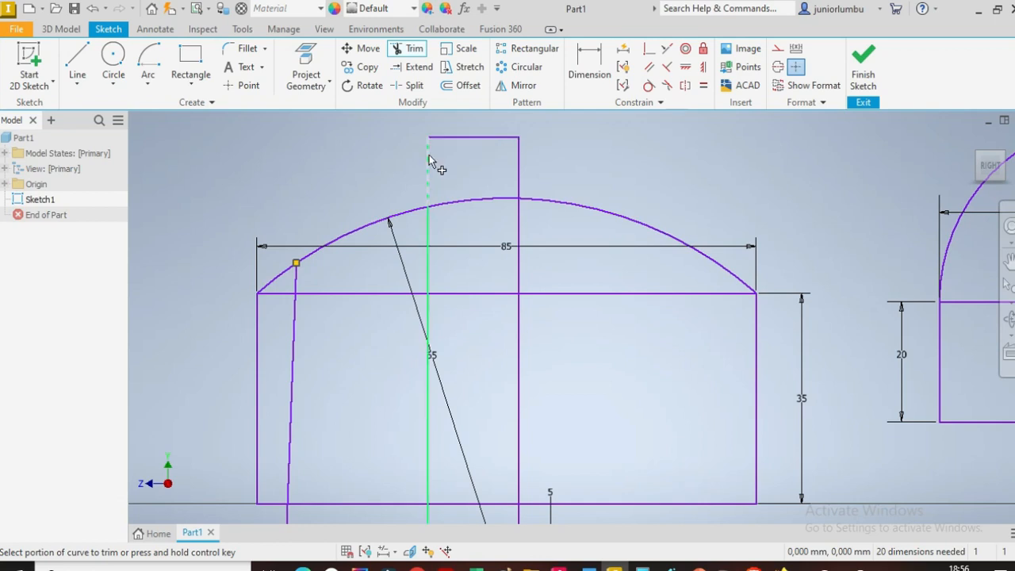
- Trim the narrow rectangle's top edge, the arc segment between its long sides, and the 85 mm rectangle's upper edge to the right of it
{"action": "left_click", "coordinate": [470, 139]}
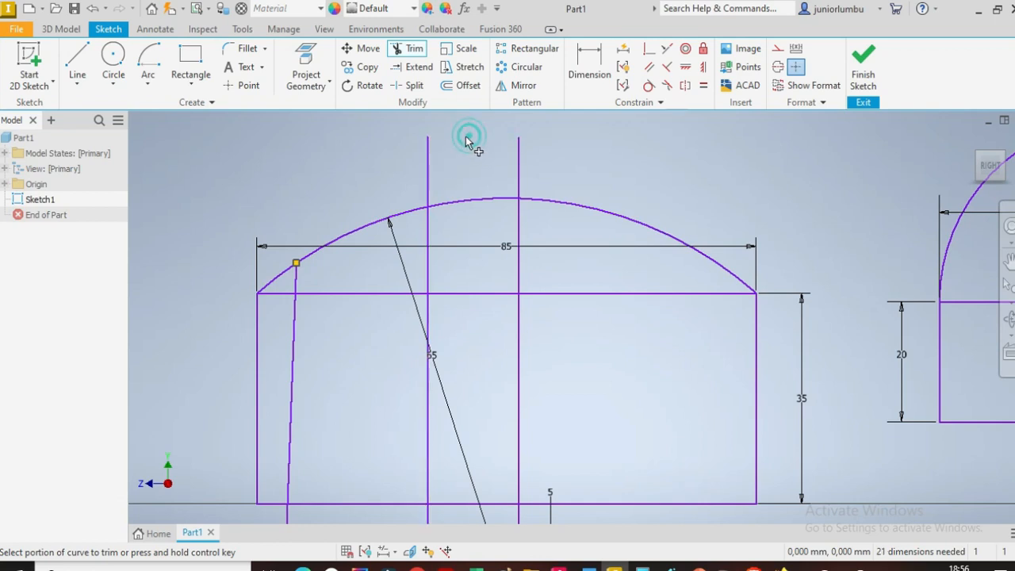
{"action": "left_click", "coordinate": [460, 203]}
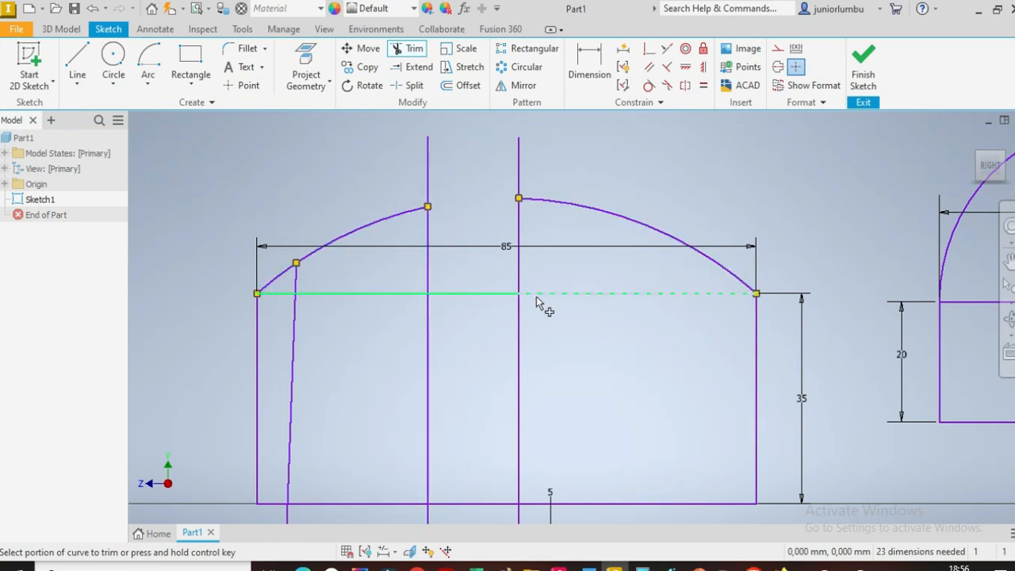
{"action": "left_click", "coordinate": [567, 294]}
- Offset the filleted rectangle's profile outward by 10 mm
{"action": "scroll", "coordinate": [567, 293], "scroll_direction": "up", "scroll_amount": 5}
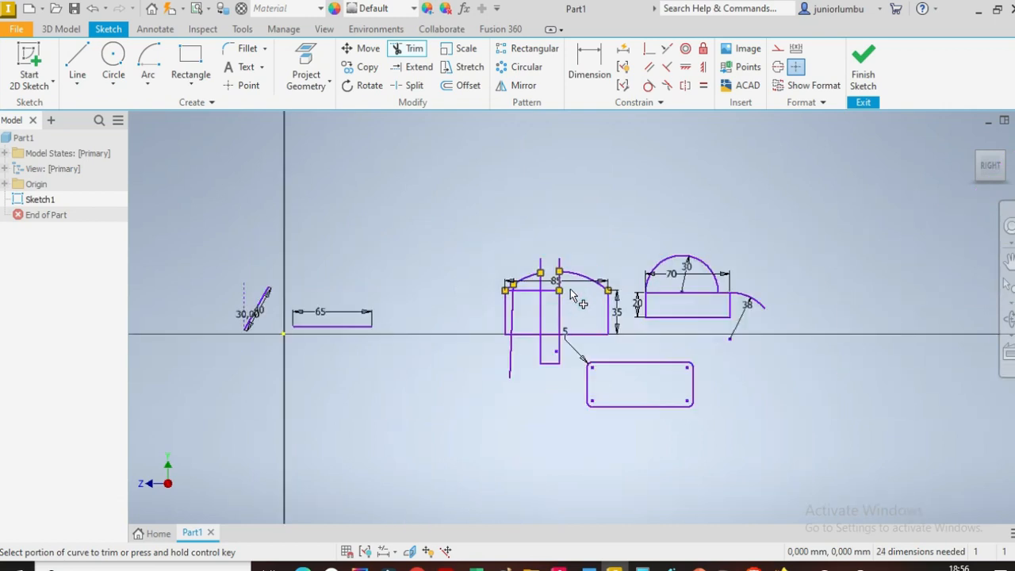
{"action": "scroll", "coordinate": [683, 380], "scroll_direction": "down", "scroll_amount": 2}
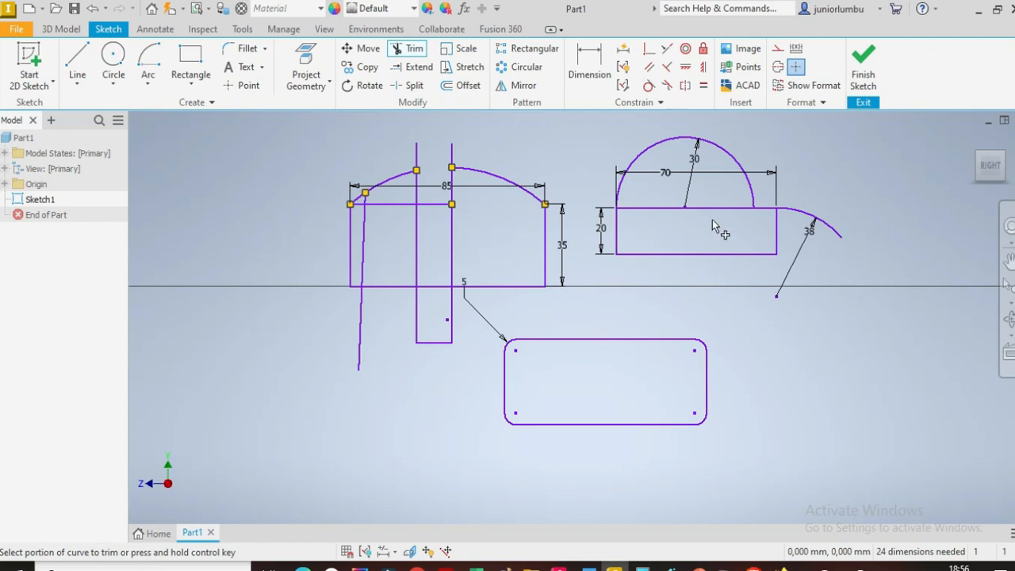
{"action": "left_click", "coordinate": [449, 91]}
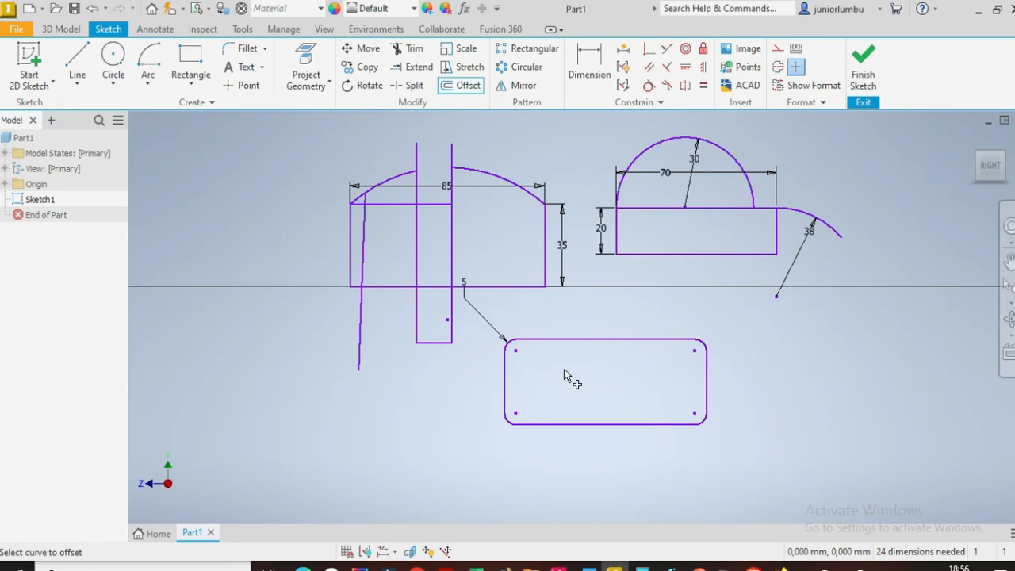
{"action": "left_click", "coordinate": [596, 342]}
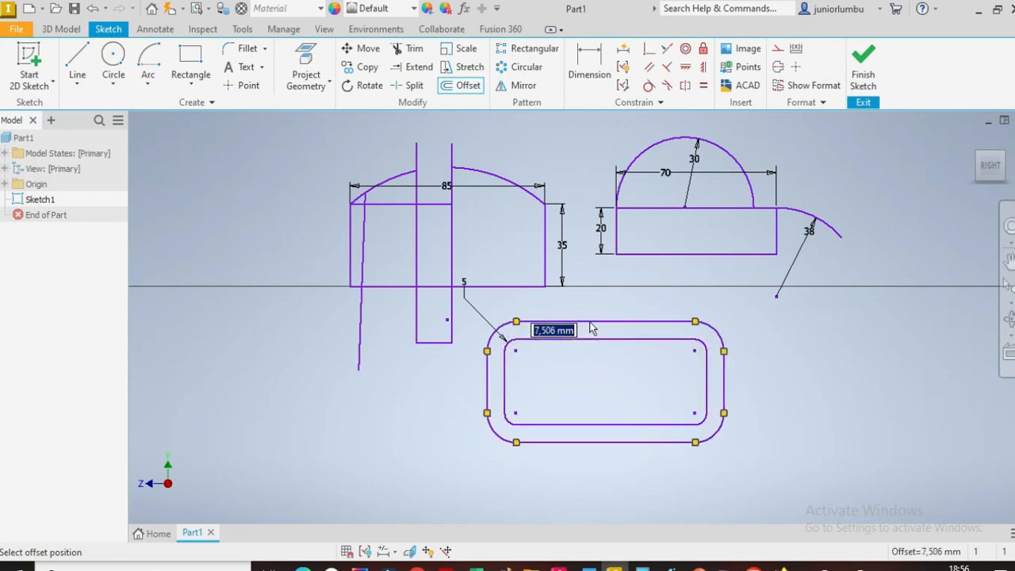
{"action": "type", "text": "1"}
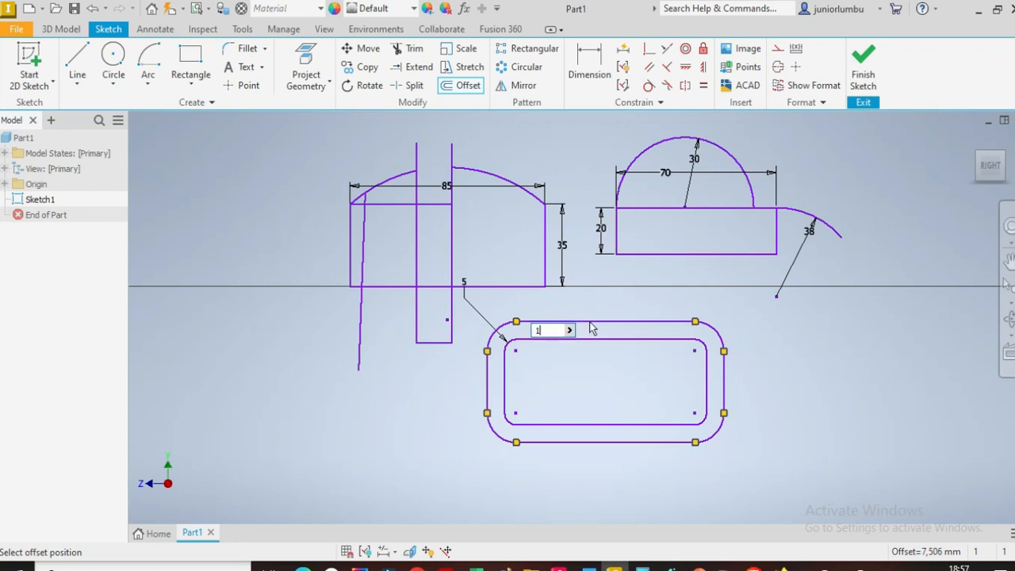
{"action": "type", "text": "0"}
{"action": "key", "text": "Return"}
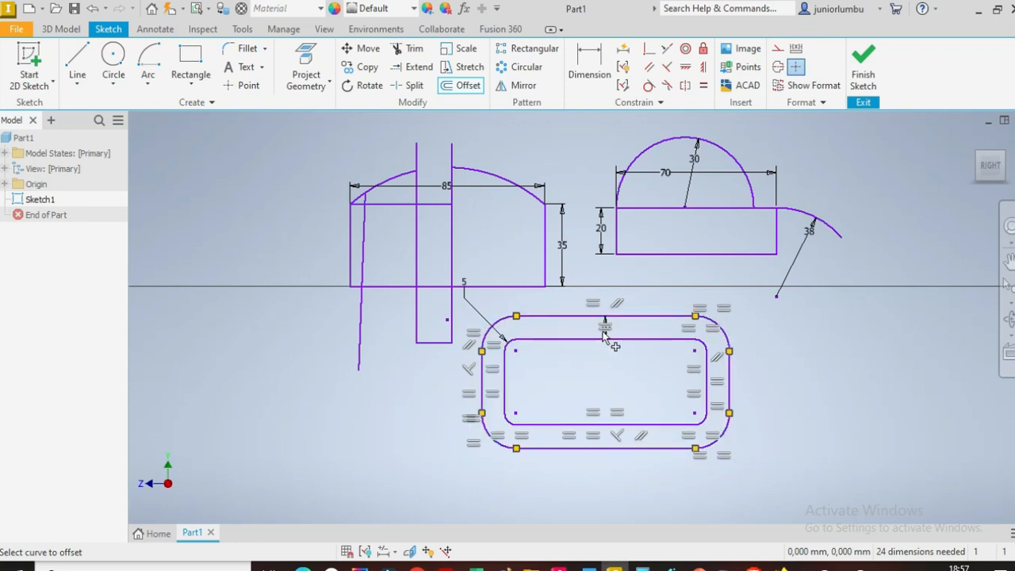
- Draw a vertical line about 90 mm long just to the right of the offset rounded rectangle
{"action": "scroll", "coordinate": [627, 332], "scroll_direction": "up", "scroll_amount": 5}
{"action": "scroll", "coordinate": [666, 373], "scroll_direction": "down", "scroll_amount": 4}
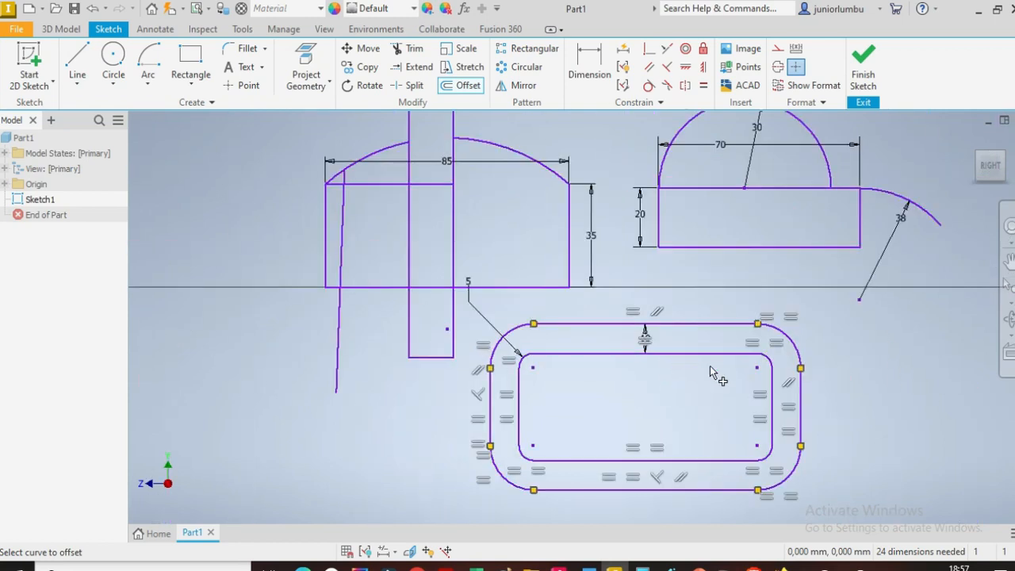
{"action": "scroll", "coordinate": [710, 366], "scroll_direction": "down", "scroll_amount": 4}
{"action": "scroll", "coordinate": [801, 404], "scroll_direction": "up", "scroll_amount": 5}
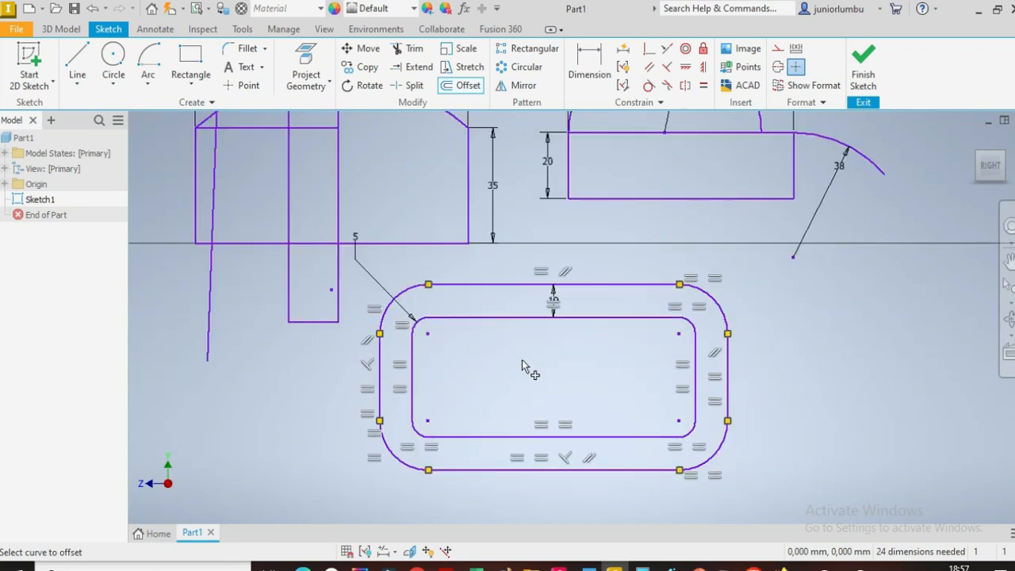
{"action": "scroll", "coordinate": [518, 329], "scroll_direction": "down", "scroll_amount": 3}
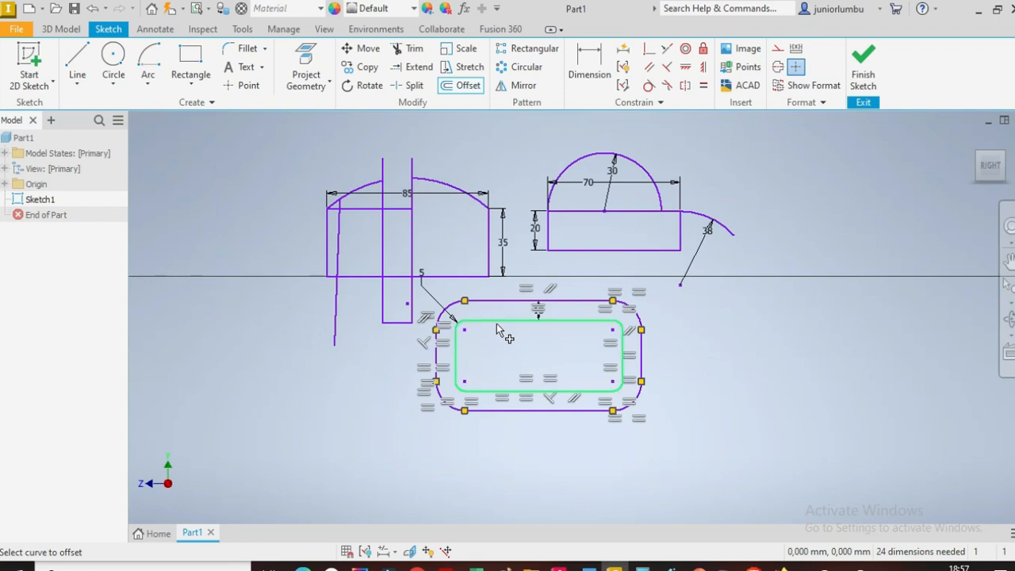
{"action": "left_click", "coordinate": [76, 65]}
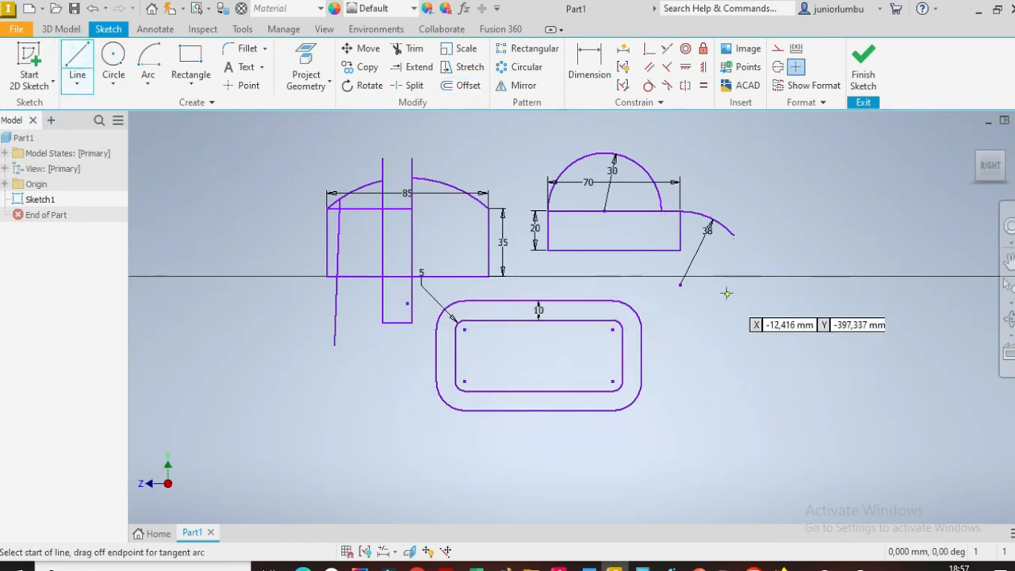
{"action": "left_click", "coordinate": [660, 273]}
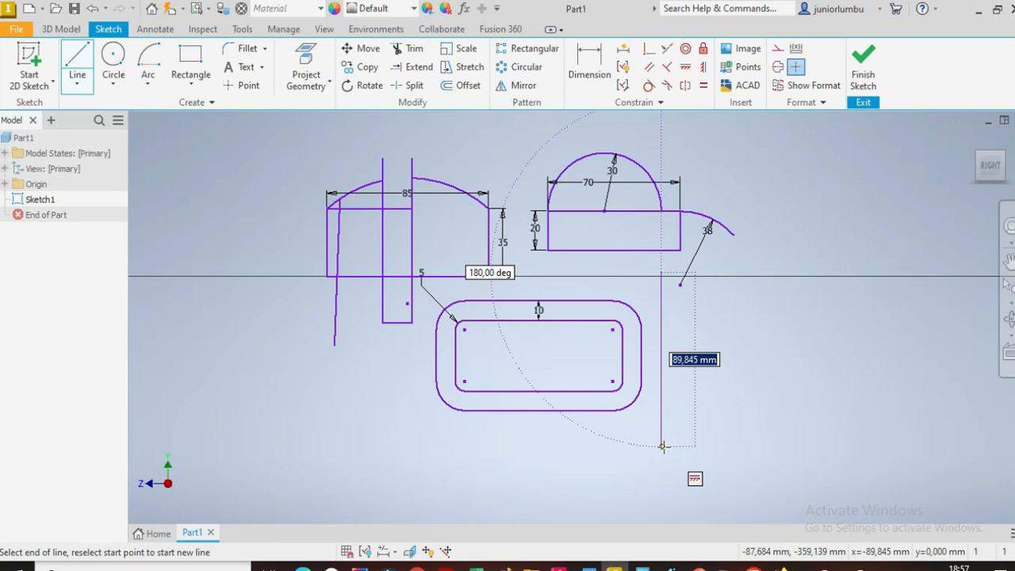
{"action": "left_click", "coordinate": [662, 447]}
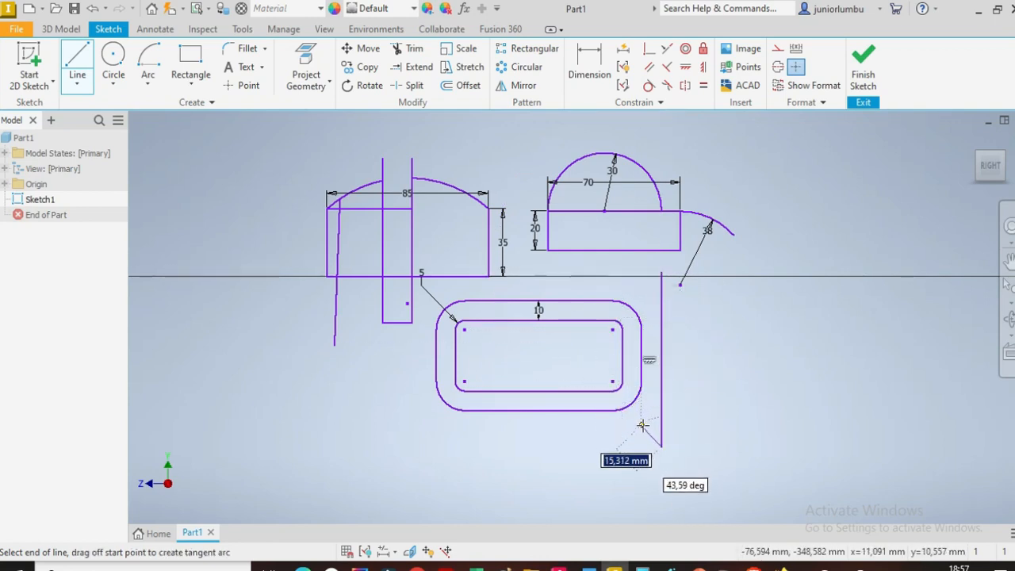
{"action": "key", "text": "Escape"}
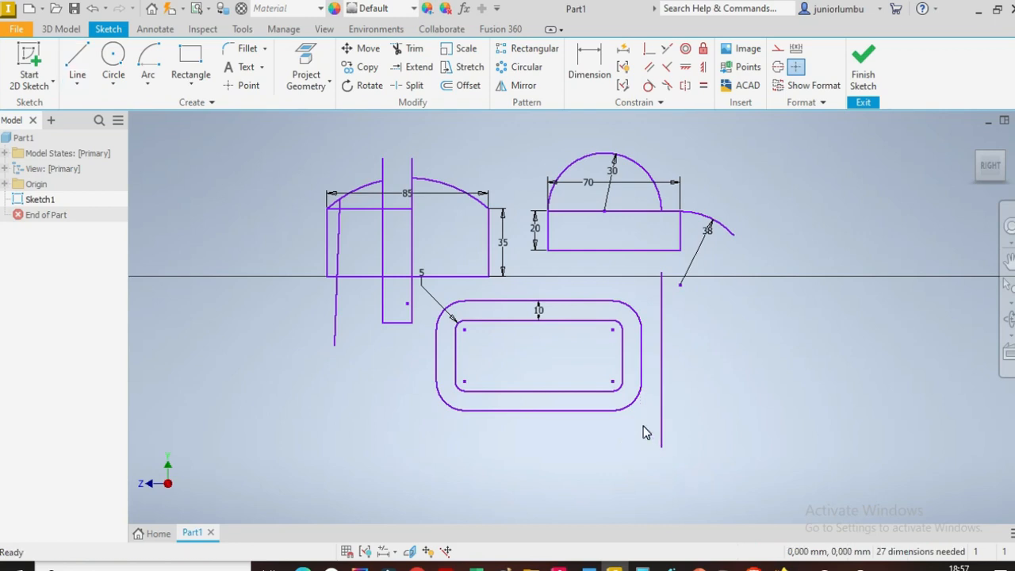
- Mirror both concentric rounded rectangles about the vertical line to their right and close the Mirror command
{"action": "left_click", "coordinate": [519, 84]}
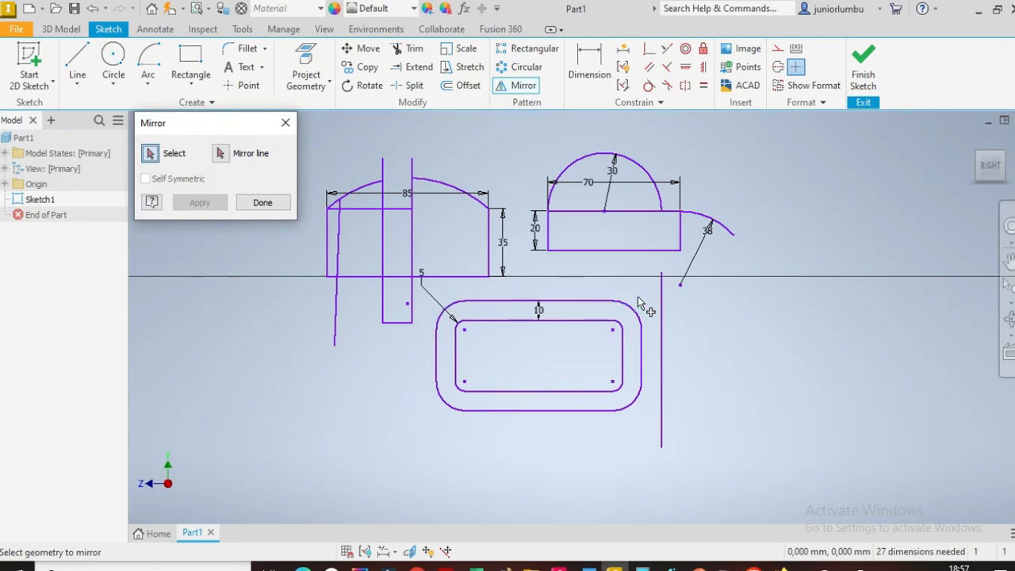
{"action": "left_click_drag", "start_coordinate": [647, 289], "coordinate": [419, 450]}
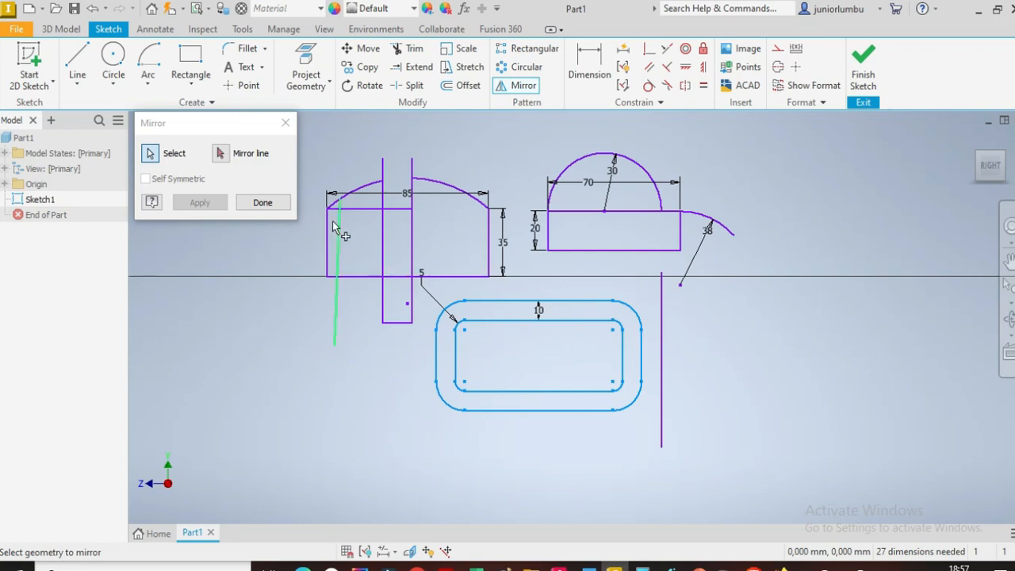
{"action": "left_click", "coordinate": [244, 161]}
{"action": "left_click", "coordinate": [230, 157]}
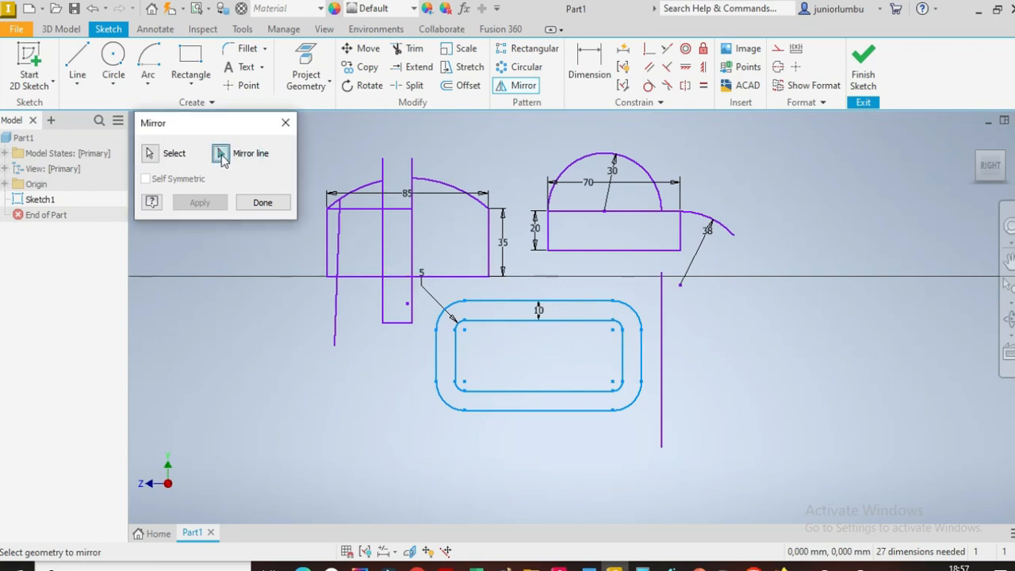
{"action": "left_click", "coordinate": [661, 333]}
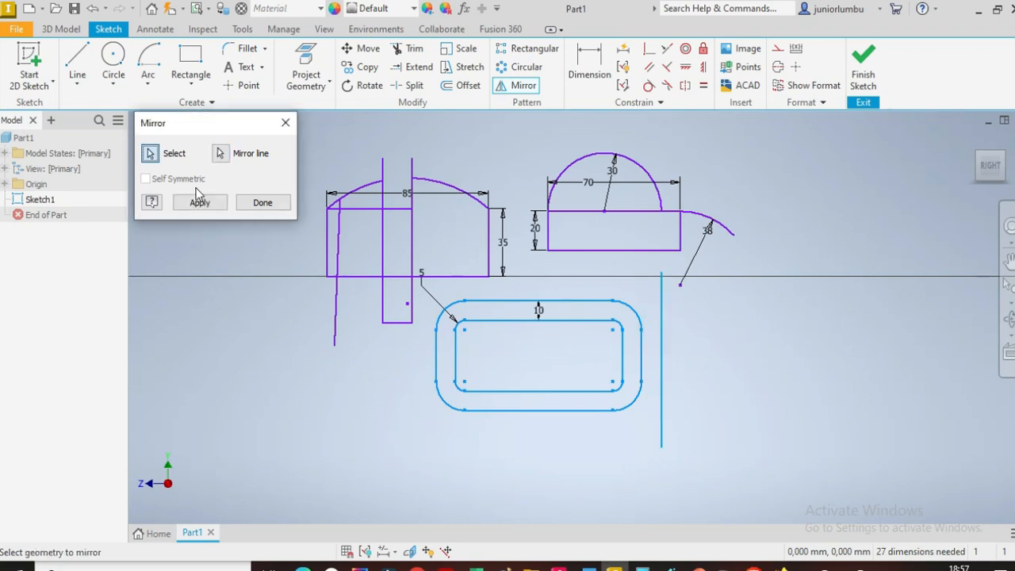
{"action": "left_click", "coordinate": [209, 208]}
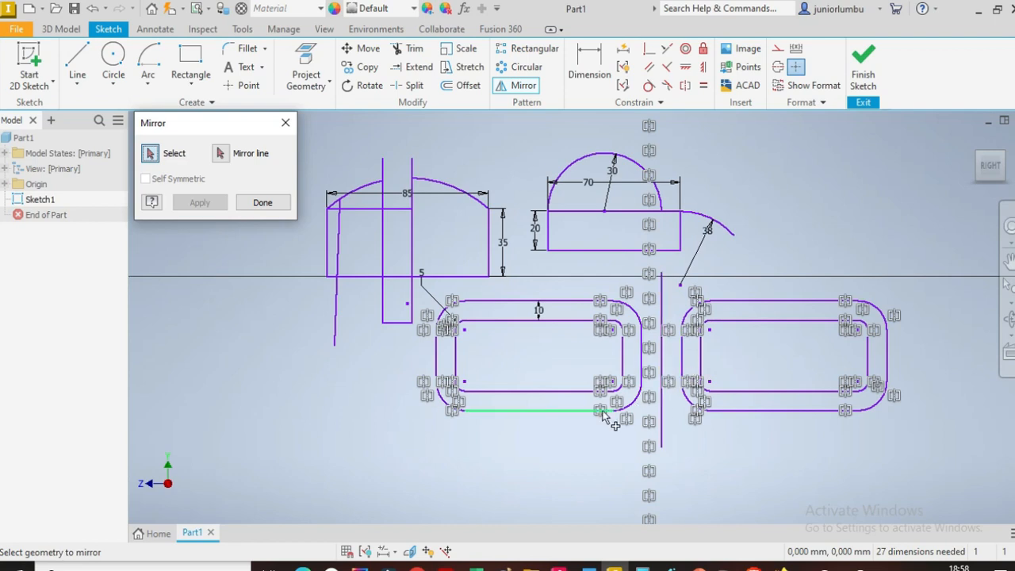
{"action": "left_click", "coordinate": [268, 204]}
{"action": "scroll", "coordinate": [702, 352], "scroll_direction": "down", "scroll_amount": 5}
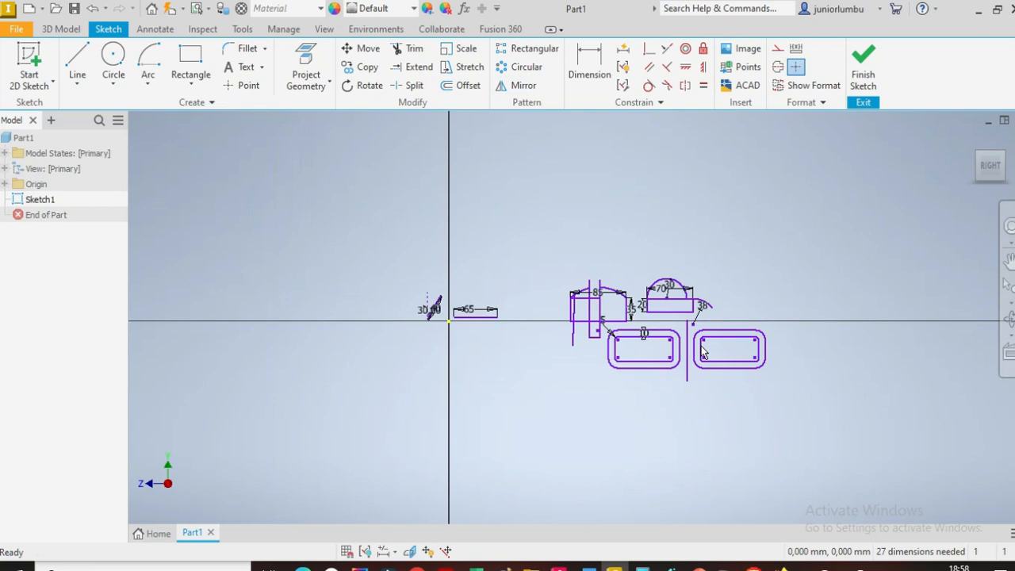
{"action": "scroll", "coordinate": [743, 359], "scroll_direction": "up", "scroll_amount": 3}
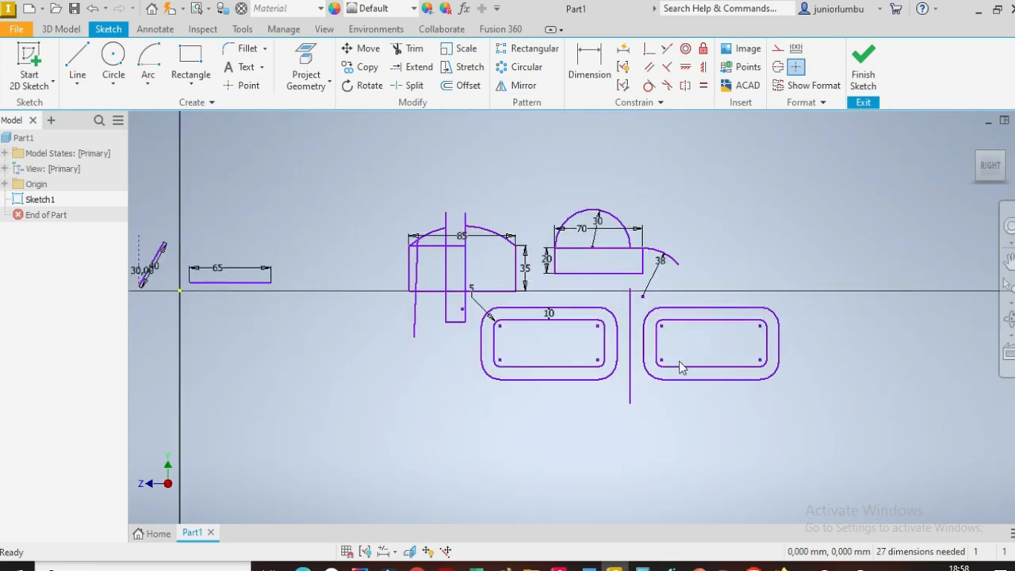
{"action": "scroll", "coordinate": [685, 356], "scroll_direction": "up", "scroll_amount": 3}
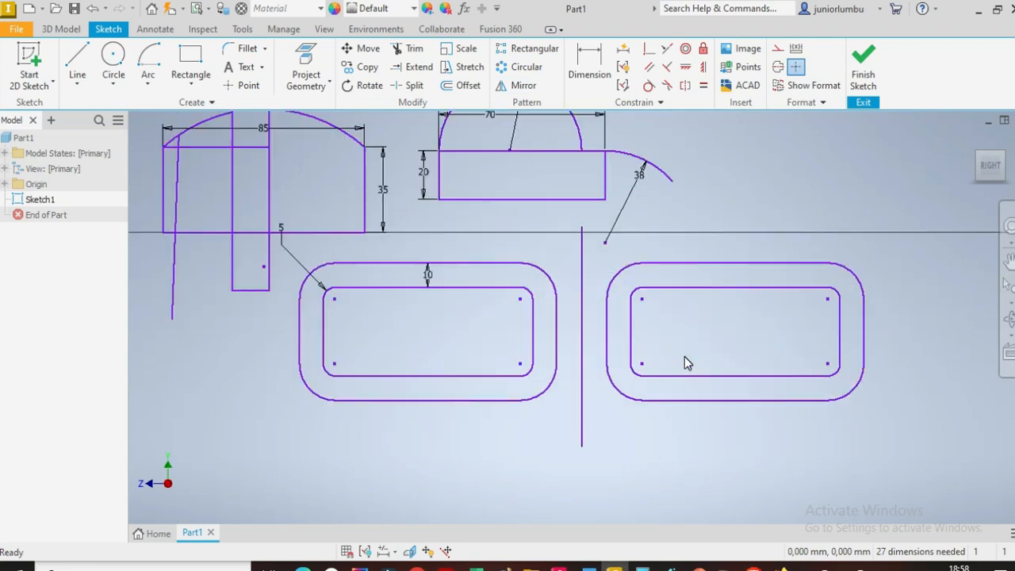
{"action": "scroll", "coordinate": [684, 356], "scroll_direction": "down", "scroll_amount": 3}
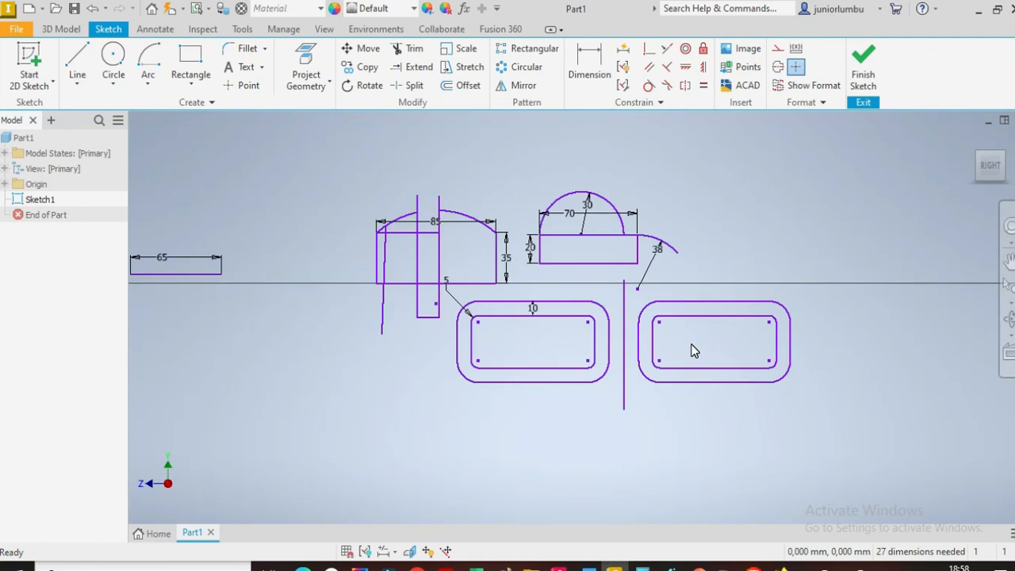
{"action": "scroll", "coordinate": [694, 348], "scroll_direction": "up", "scroll_amount": 3}
{"action": "scroll", "coordinate": [694, 347], "scroll_direction": "down", "scroll_amount": 3}
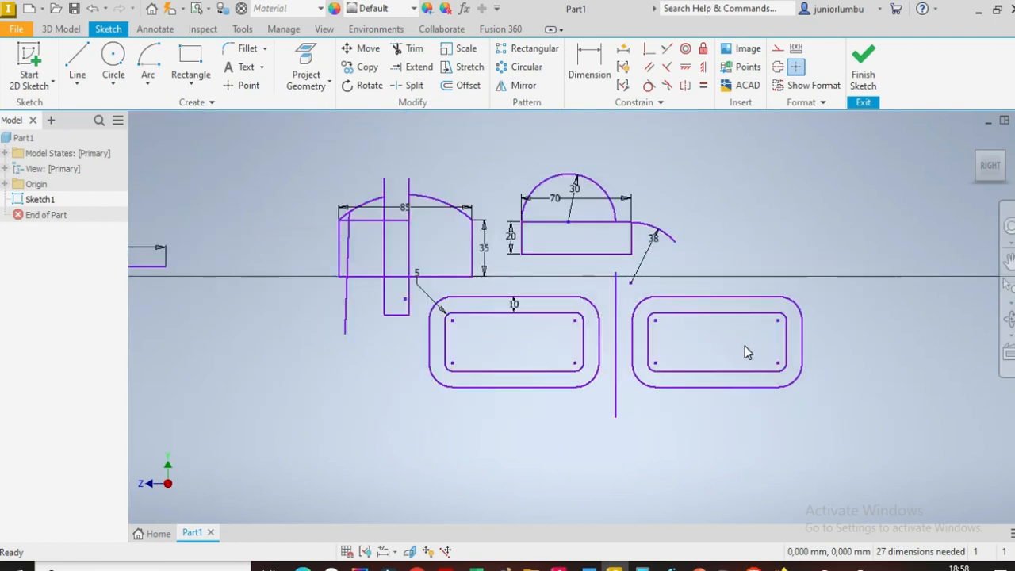
- Draw two circles inside the mirrored inner rounded rectangle: one about 13.5 mm across near its left end and a larger one toward its lower right
{"action": "scroll", "coordinate": [744, 345], "scroll_direction": "up", "scroll_amount": 3}
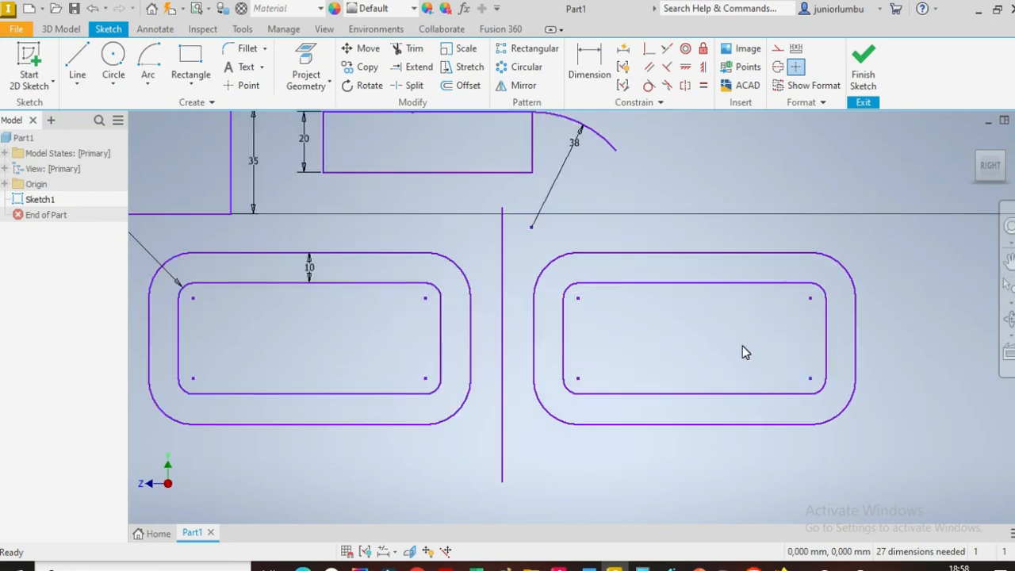
{"action": "left_click", "coordinate": [189, 65]}
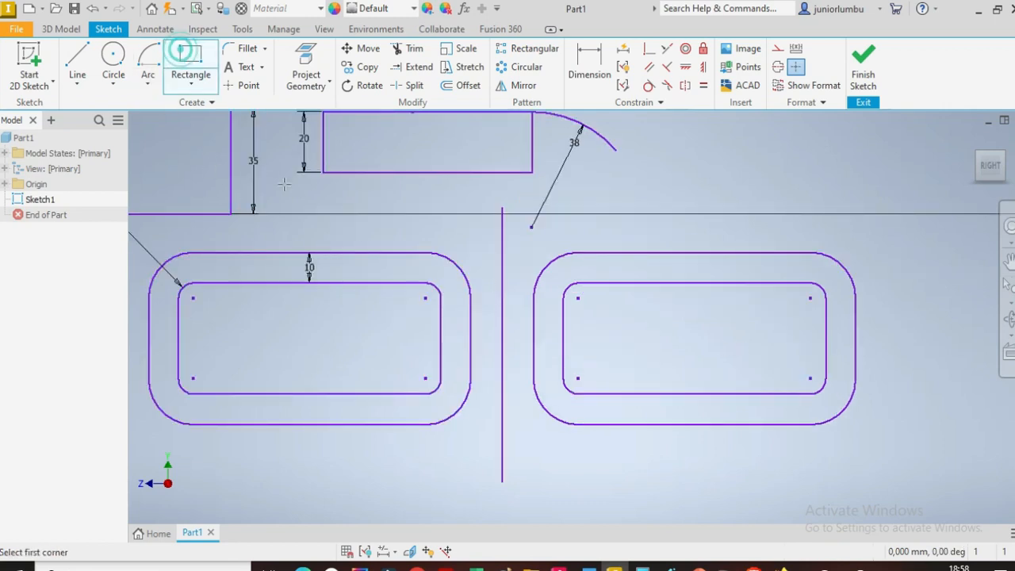
{"action": "left_click", "coordinate": [113, 60]}
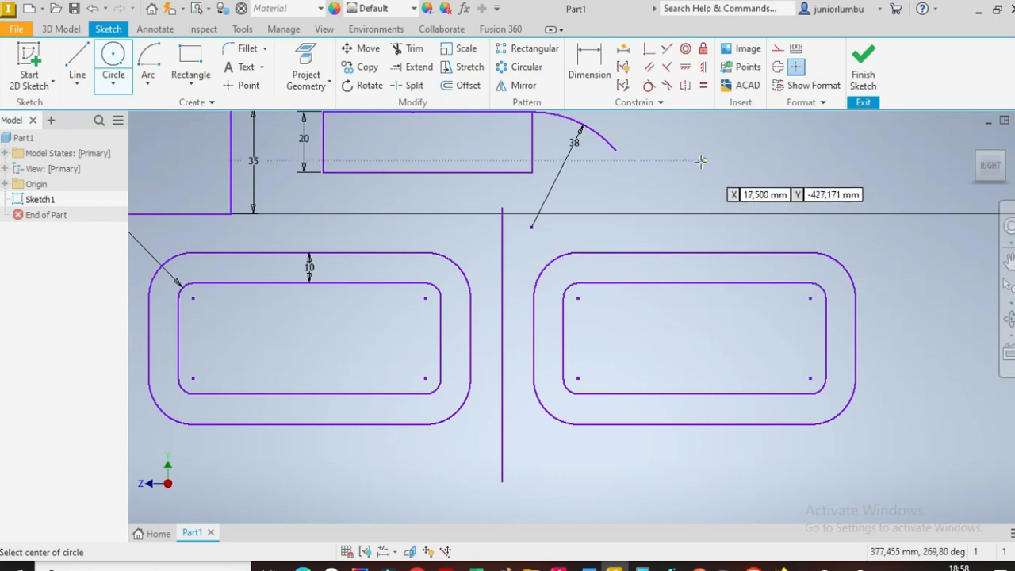
{"action": "scroll", "coordinate": [696, 325], "scroll_direction": "down", "scroll_amount": 3}
{"action": "left_click", "coordinate": [550, 334]}
{"action": "left_click", "coordinate": [587, 321]}
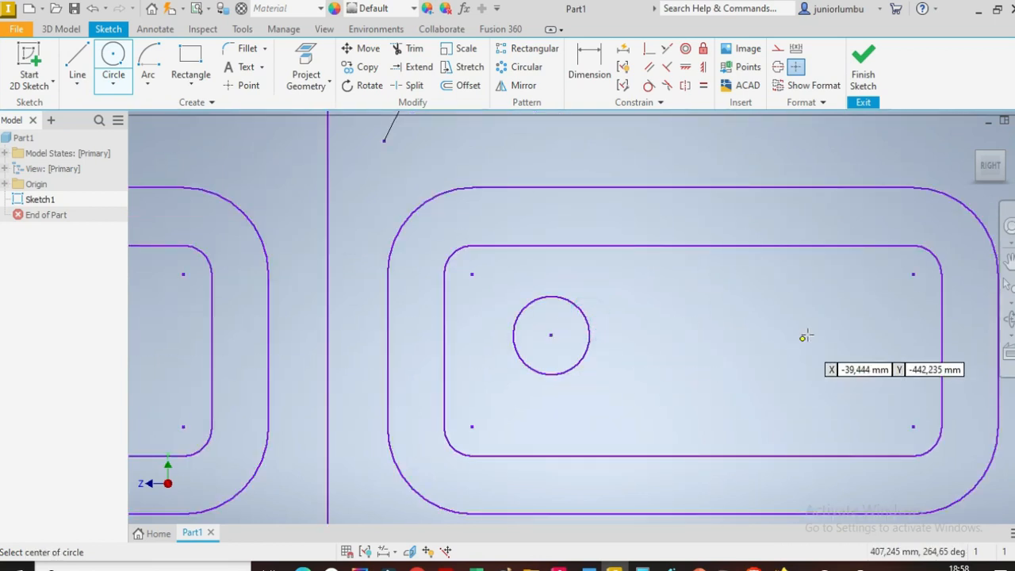
{"action": "left_click", "coordinate": [804, 401]}
{"action": "left_click", "coordinate": [770, 364]}
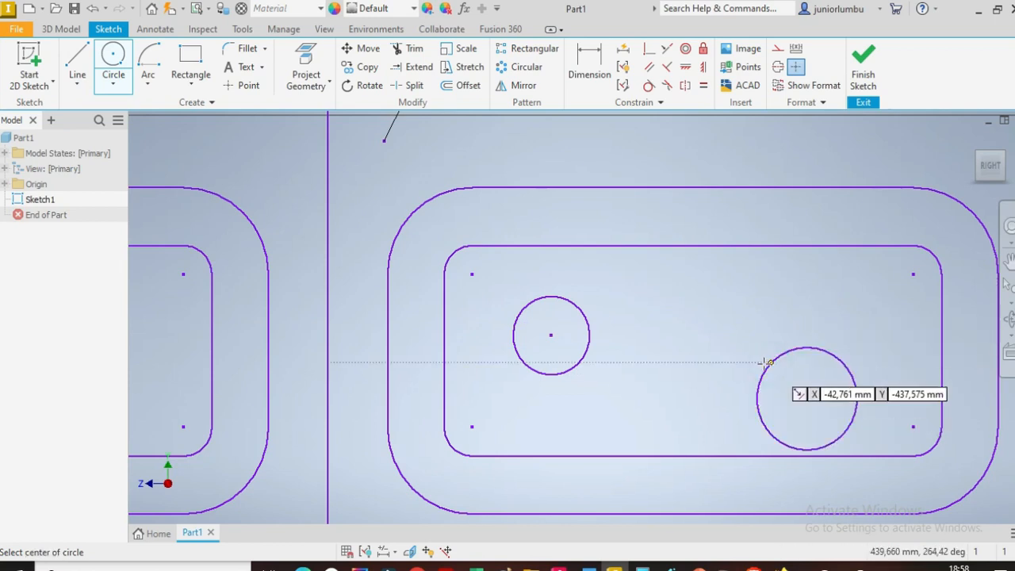
- Dimension the left circle's diameter inside the mirrored rounded rectangle and set it to 14 mm
{"action": "left_click", "coordinate": [587, 68]}
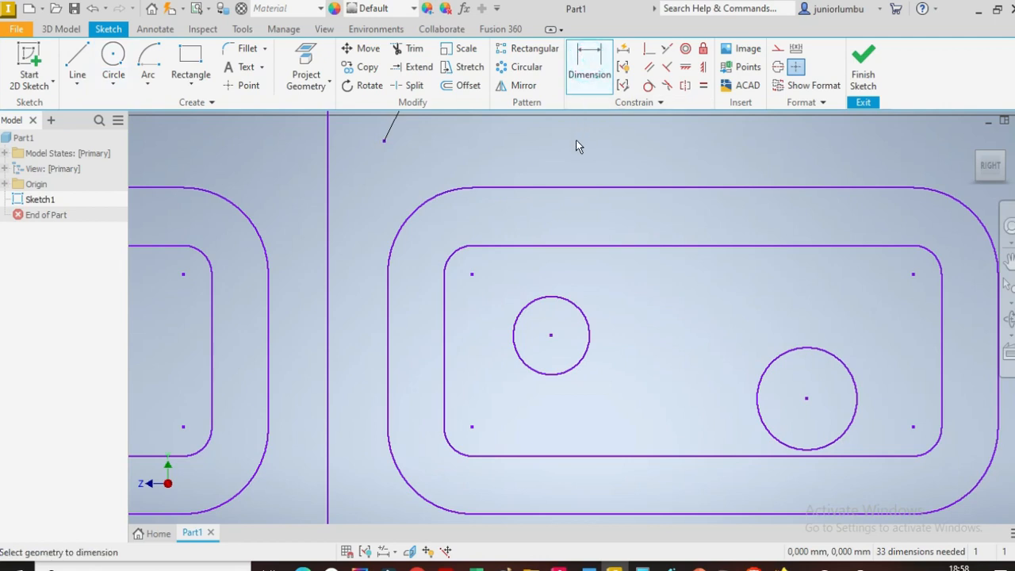
{"action": "left_click", "coordinate": [548, 299]}
{"action": "left_click", "coordinate": [633, 332]}
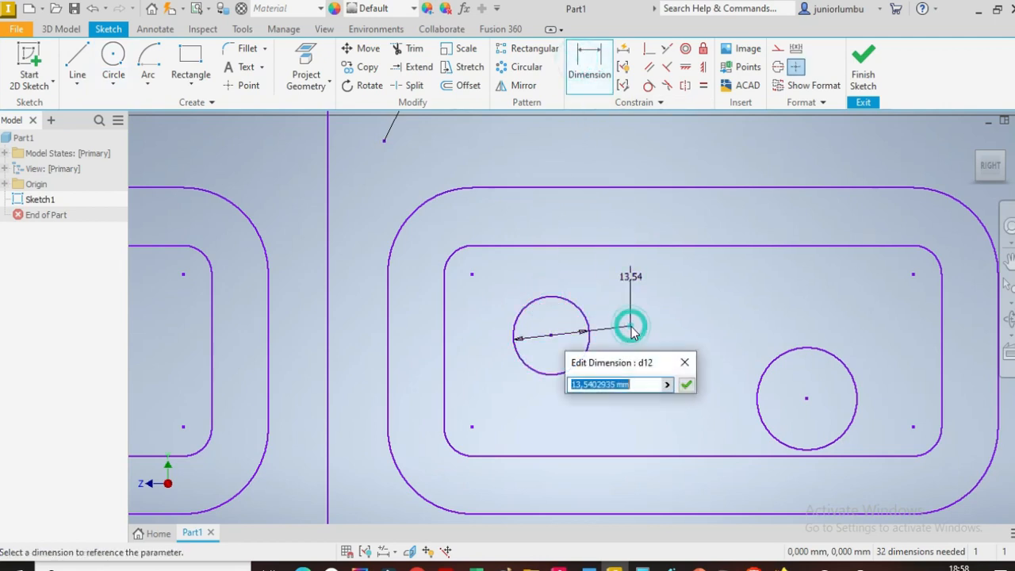
{"action": "type", "text": "1"}
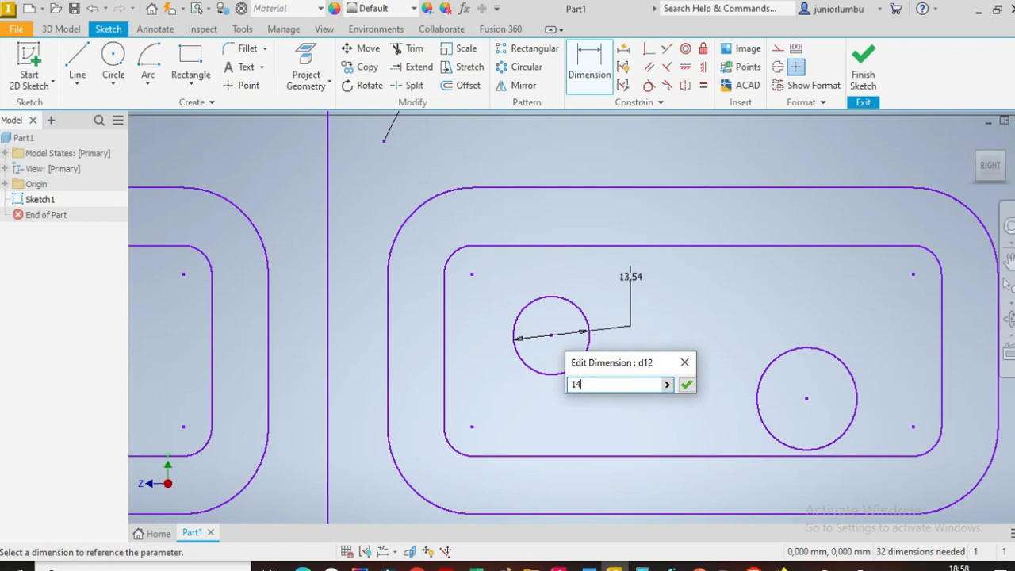
{"action": "type", "text": "4"}
{"action": "key", "text": "Return"}
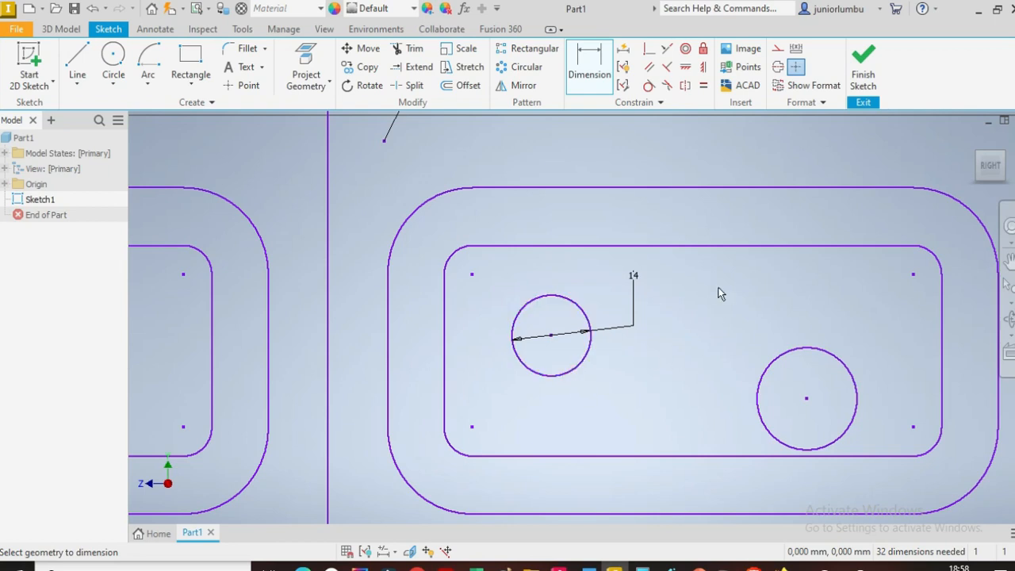
- Apply an Equal constraint between the larger right circle and the 14 mm circle
{"action": "left_click", "coordinate": [704, 86]}
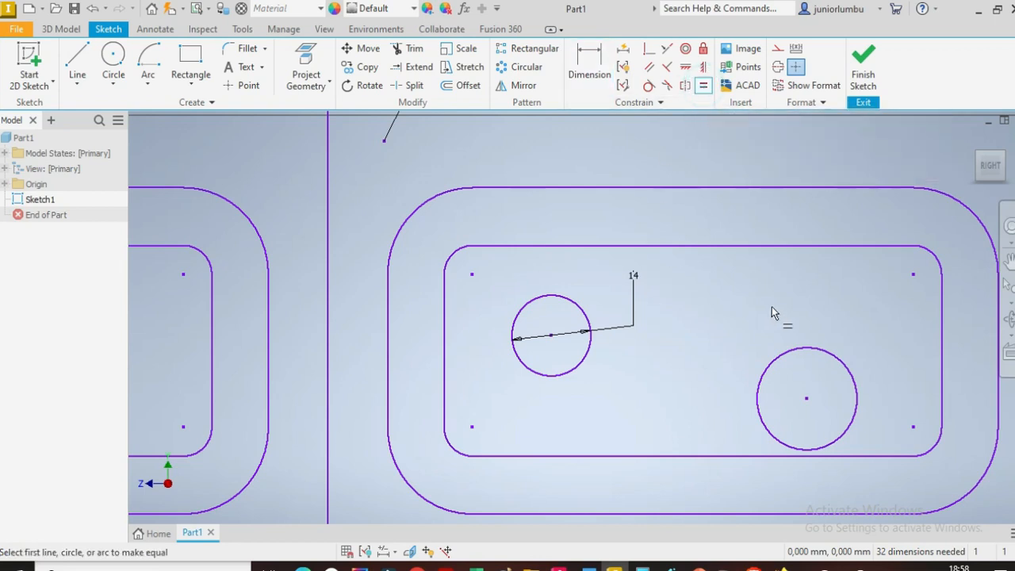
{"action": "left_click", "coordinate": [788, 350]}
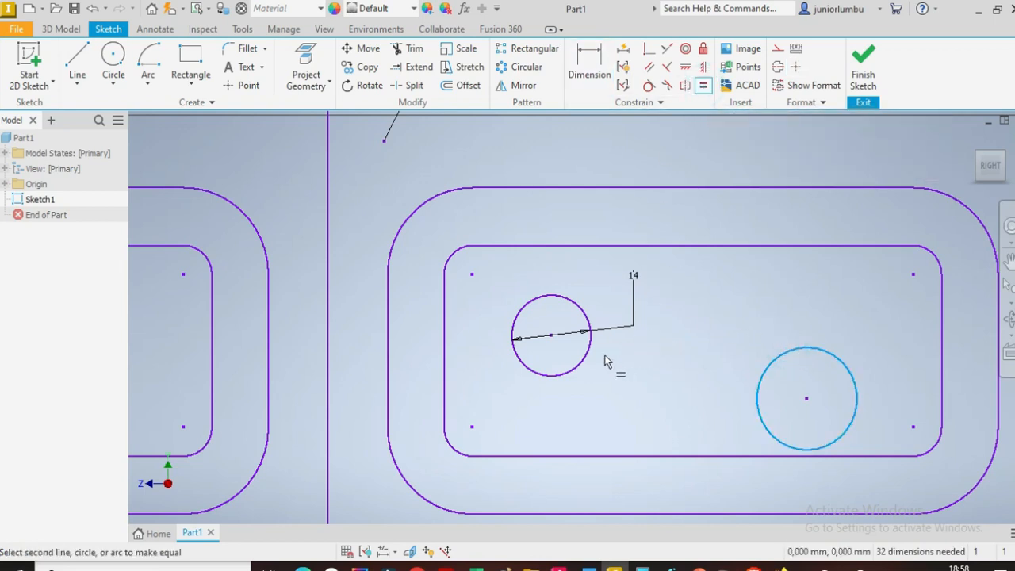
{"action": "left_click", "coordinate": [582, 362]}
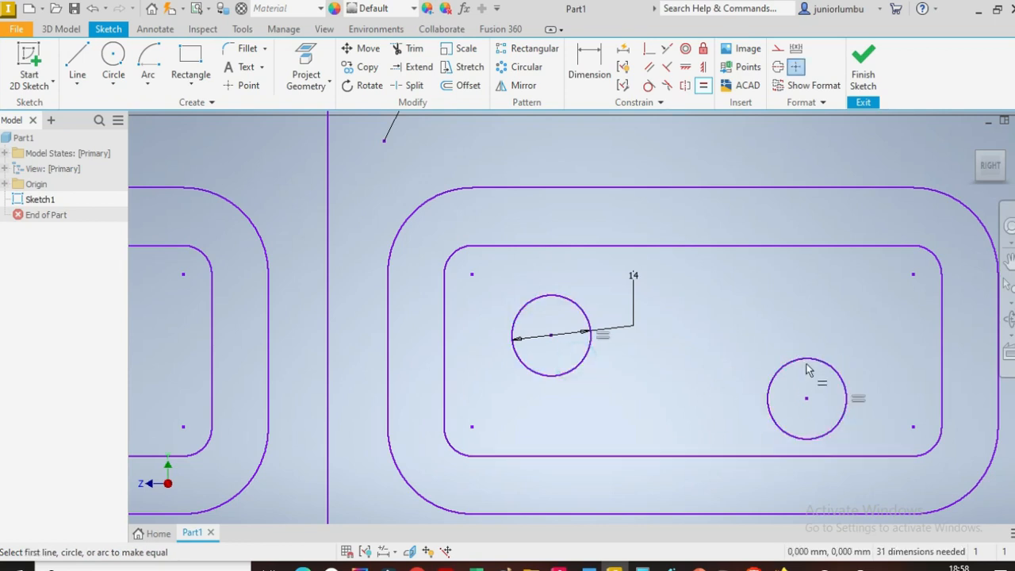
{"action": "scroll", "coordinate": [663, 389], "scroll_direction": "up", "scroll_amount": 2}
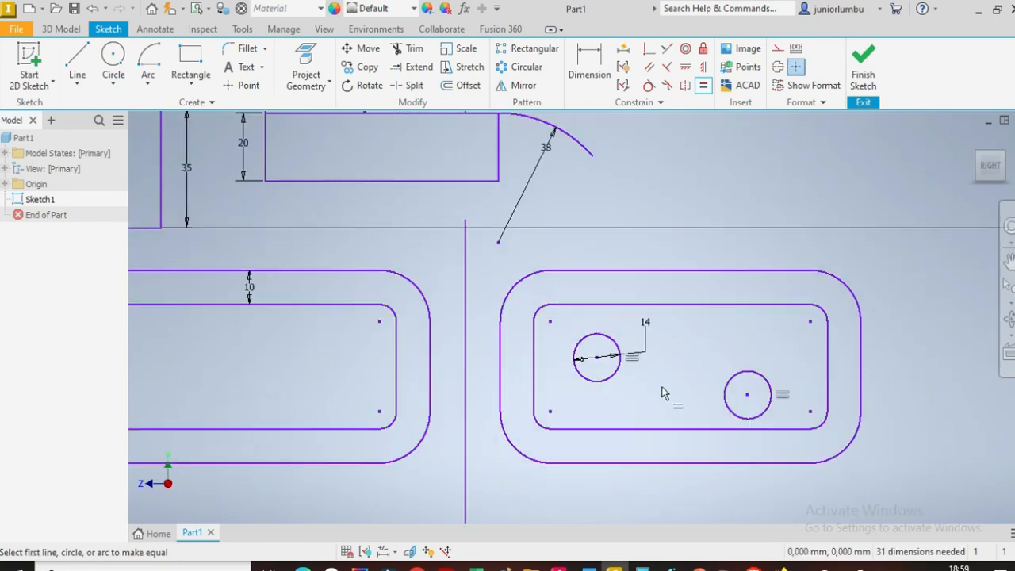
{"action": "scroll", "coordinate": [663, 390], "scroll_direction": "up", "scroll_amount": 2}
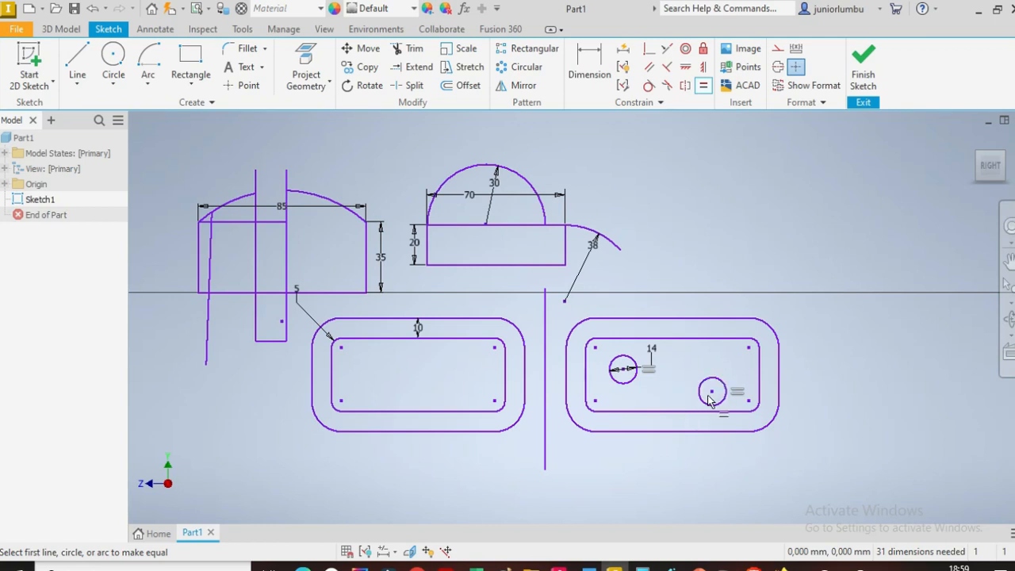